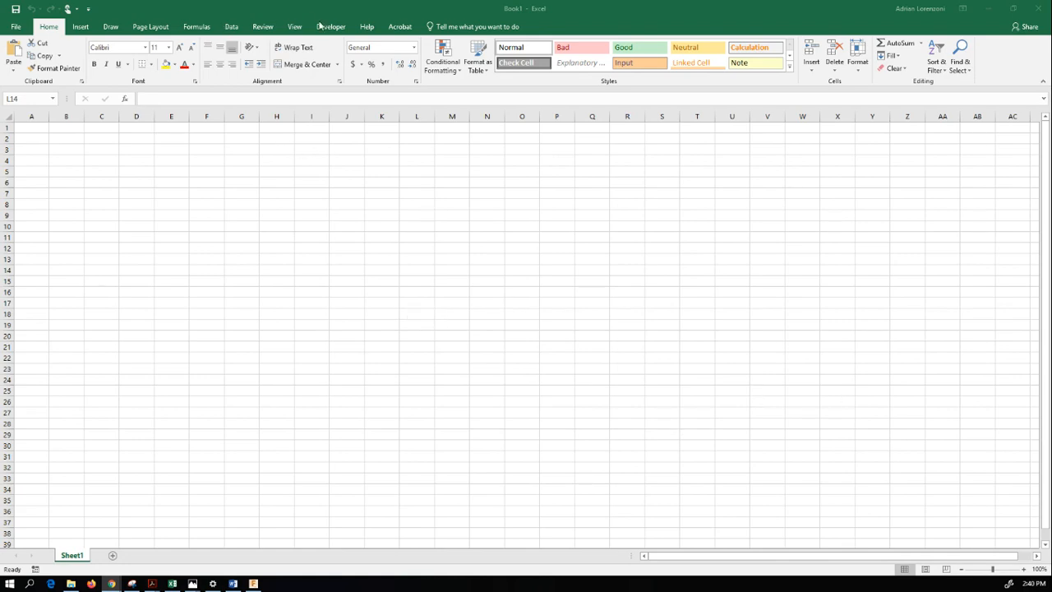
- Enter "Title" in cell B3
left_click(332, 28)
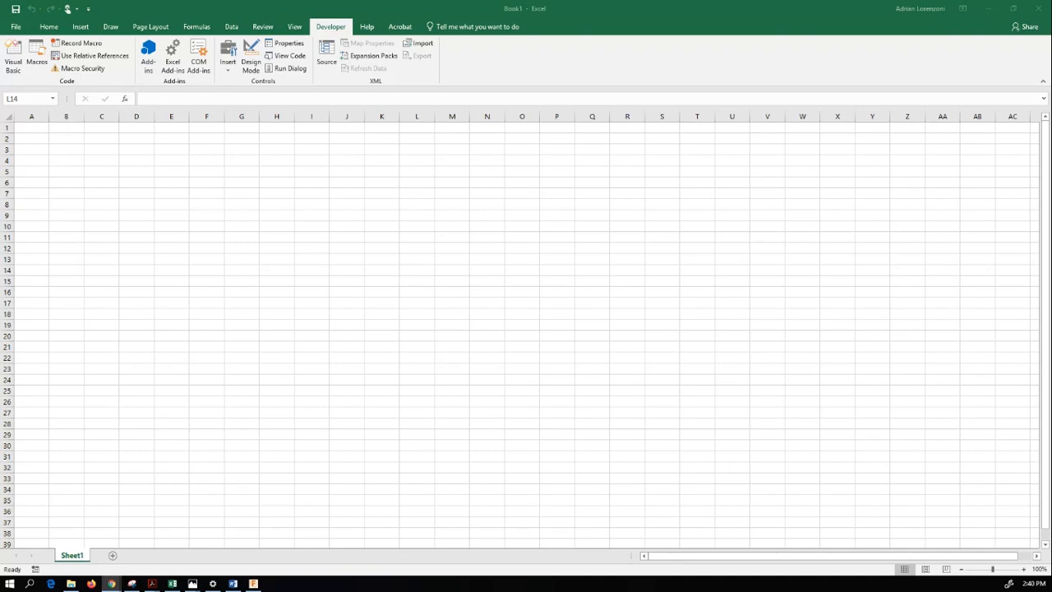
left_click(82, 152)
left_click(70, 150)
type("Title")
key("Tab")
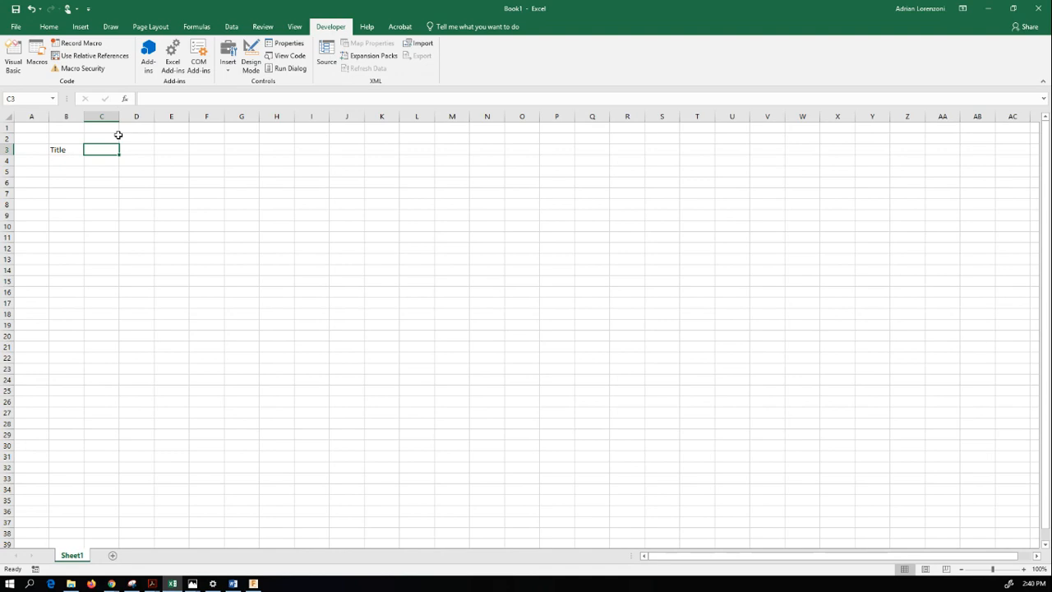
- Start recording a macro named Title from cell B3, with Ctrl+t as its shortcut key, stored in this workbook
left_click(64, 151)
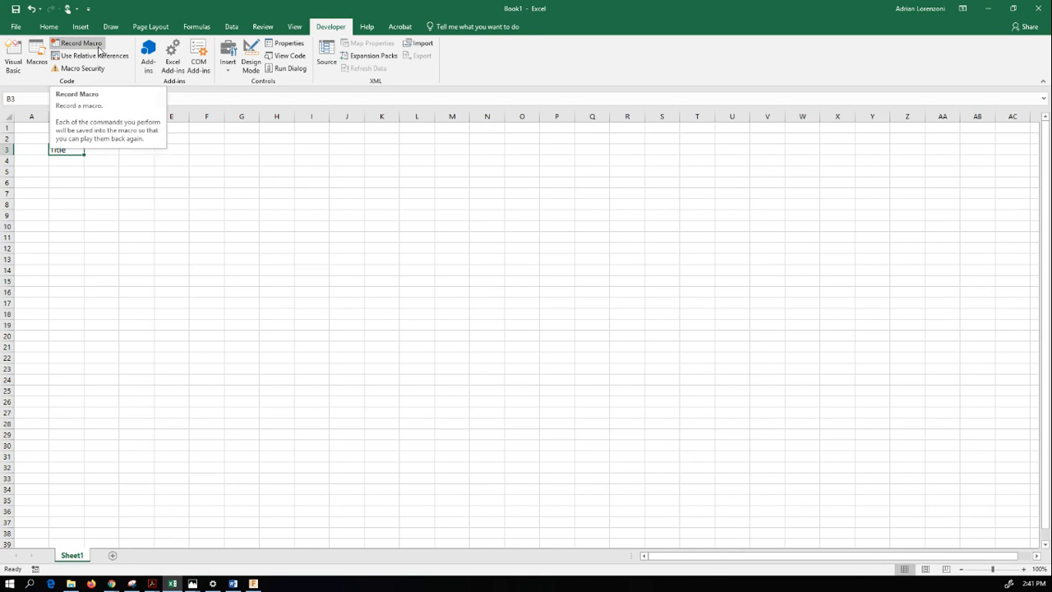
left_click(97, 48)
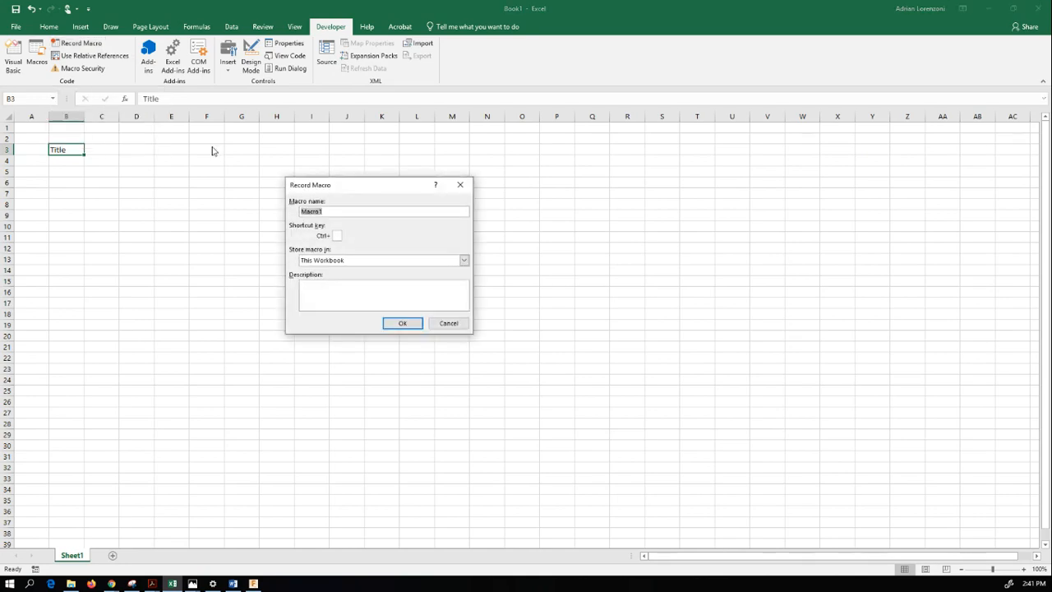
left_click(340, 211)
key("BackSpace")
key("BackSpace")
left_click(403, 324)
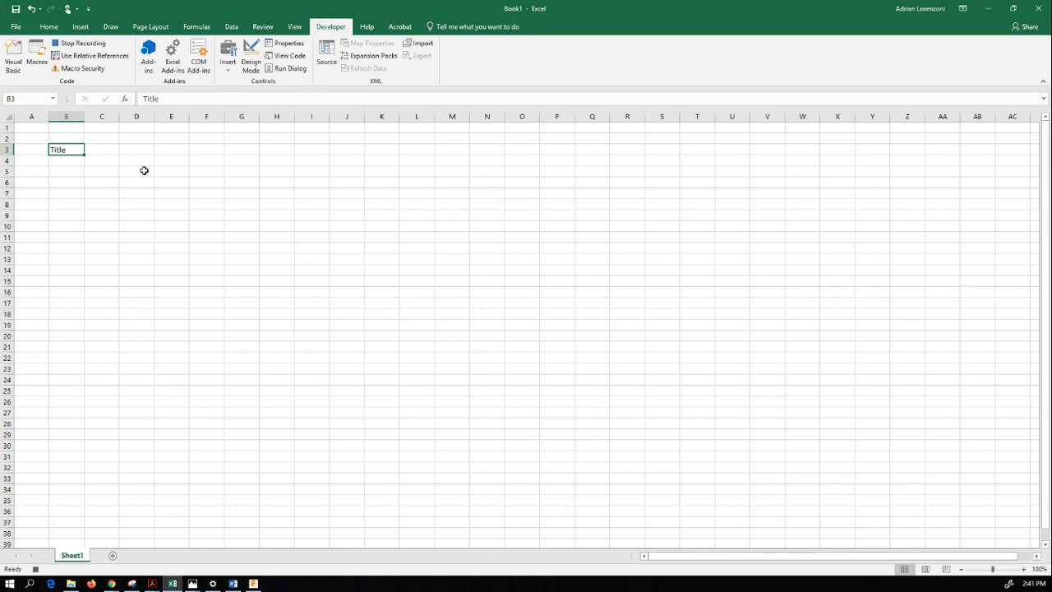
- Merge and center the title across cells B3:H3
left_click_drag(71, 149, 275, 151)
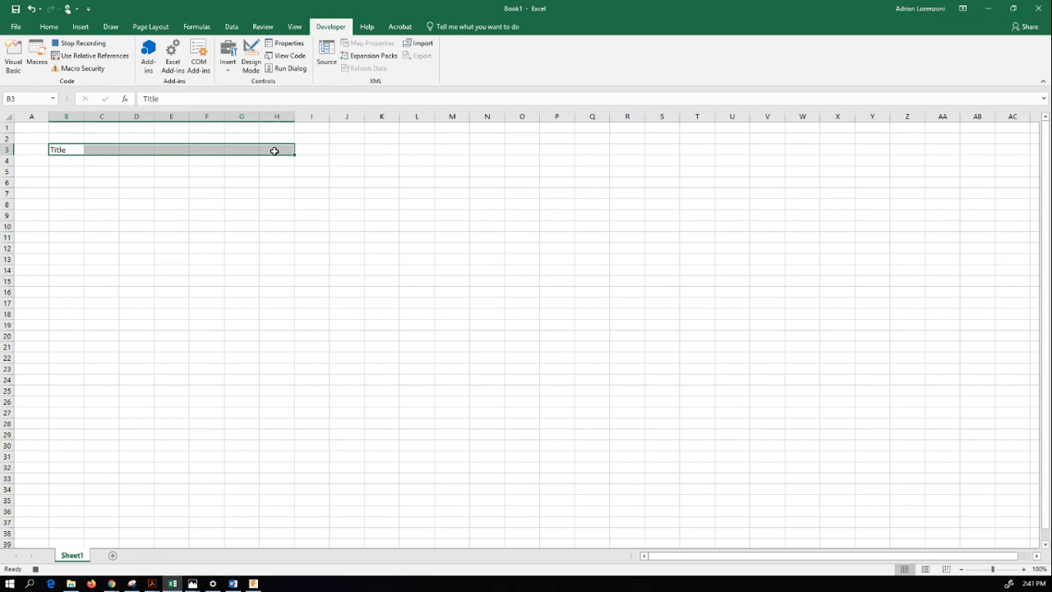
left_click(48, 26)
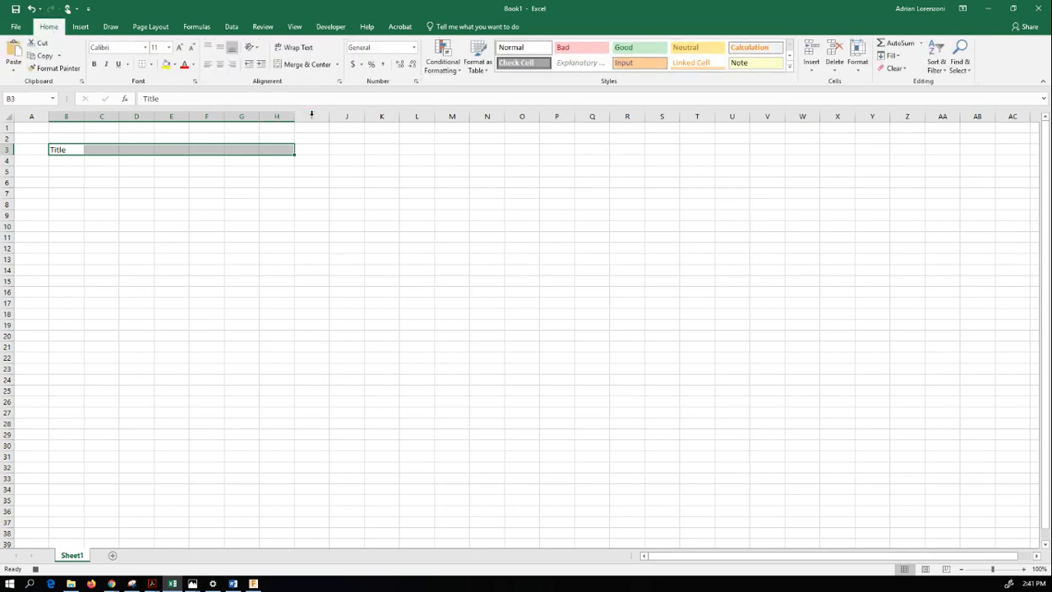
left_click(305, 64)
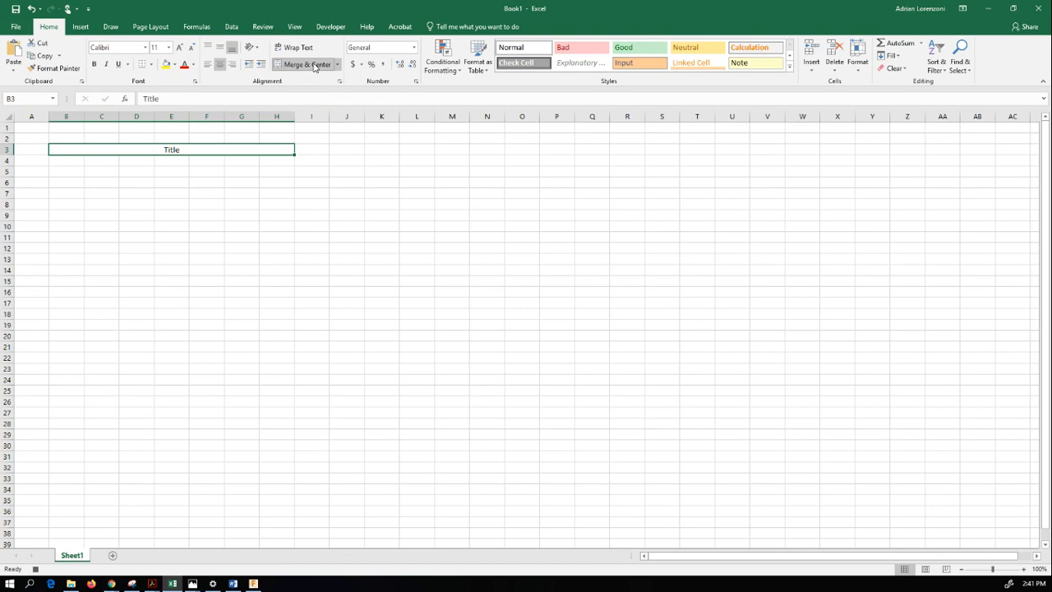
- Fill the merged title cell with standard dark blue and set its font color to white
left_click(168, 66)
left_click(174, 64)
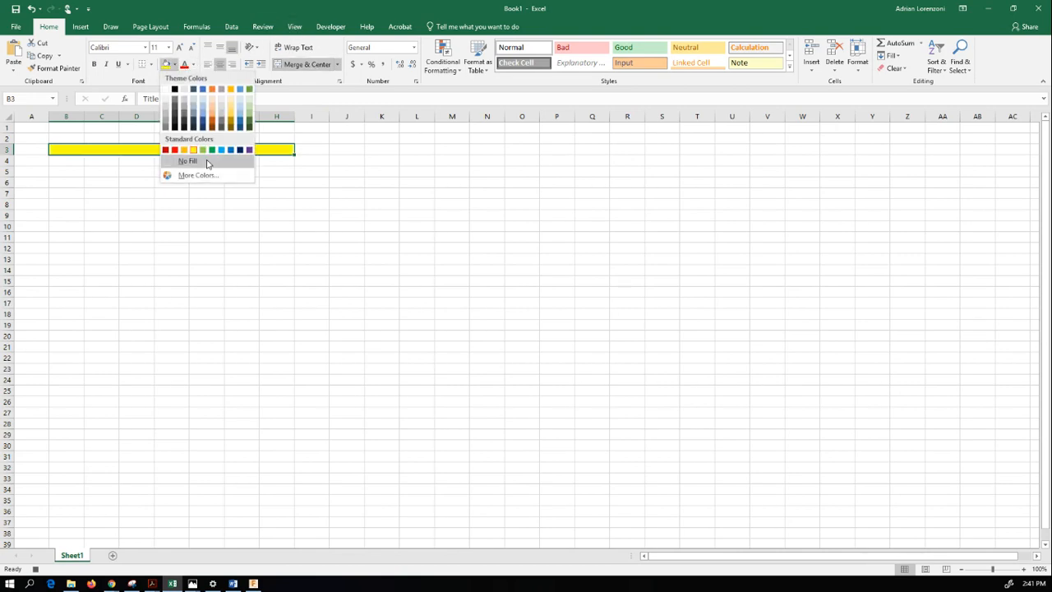
left_click(239, 151)
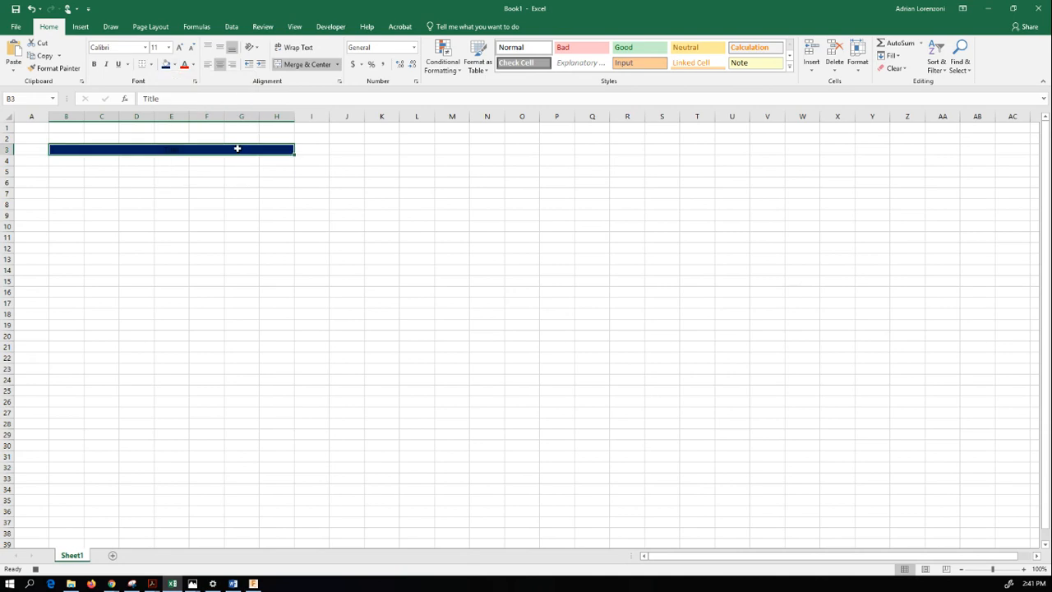
left_click(193, 65)
left_click(184, 102)
- Change the title cell's fill to the darkest shade of the blue Accent 1 theme color
left_click(175, 66)
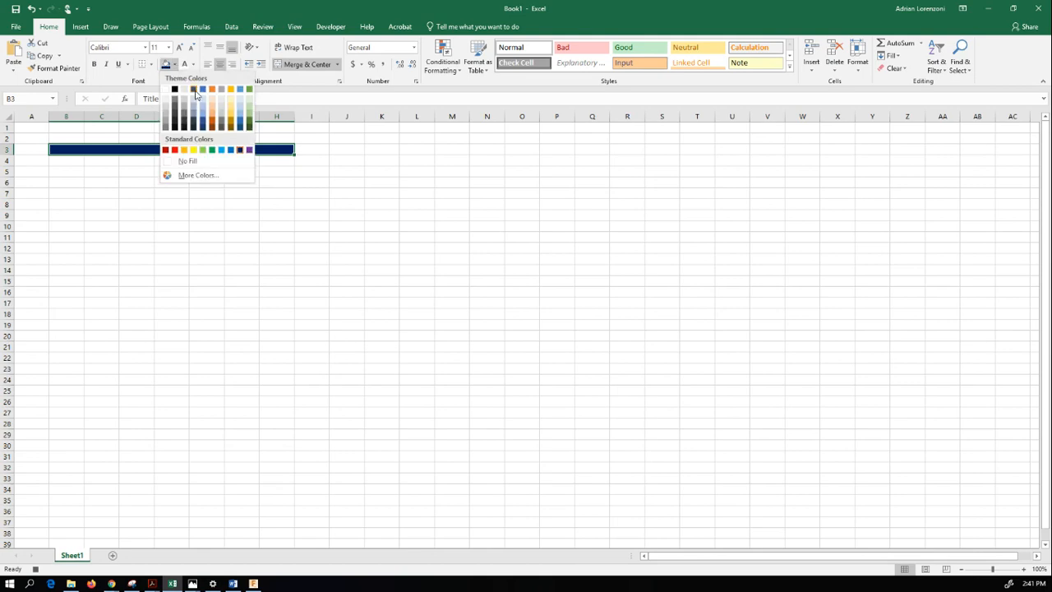
left_click(195, 96)
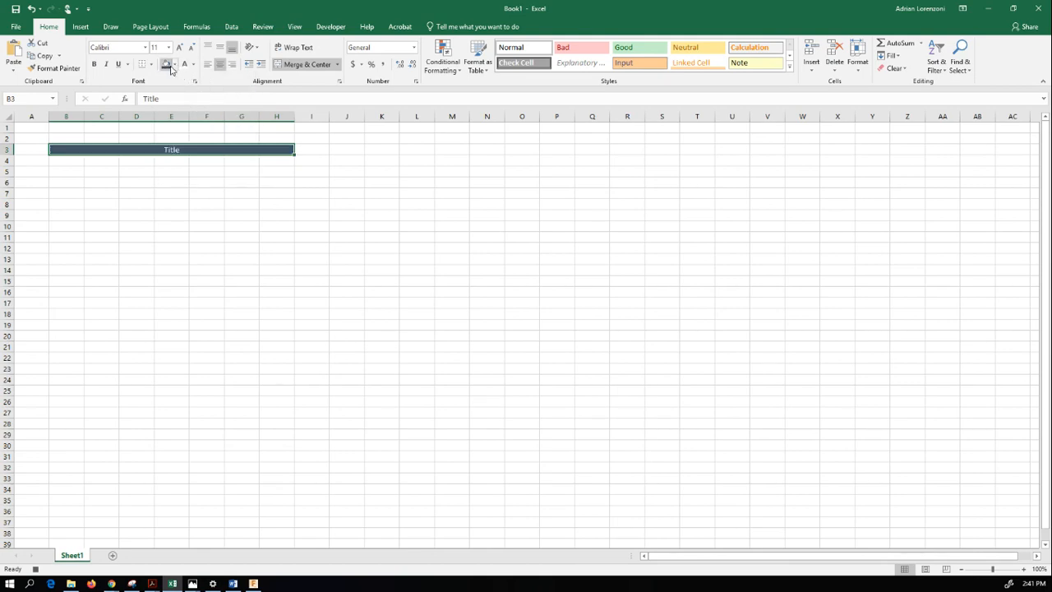
left_click(176, 69)
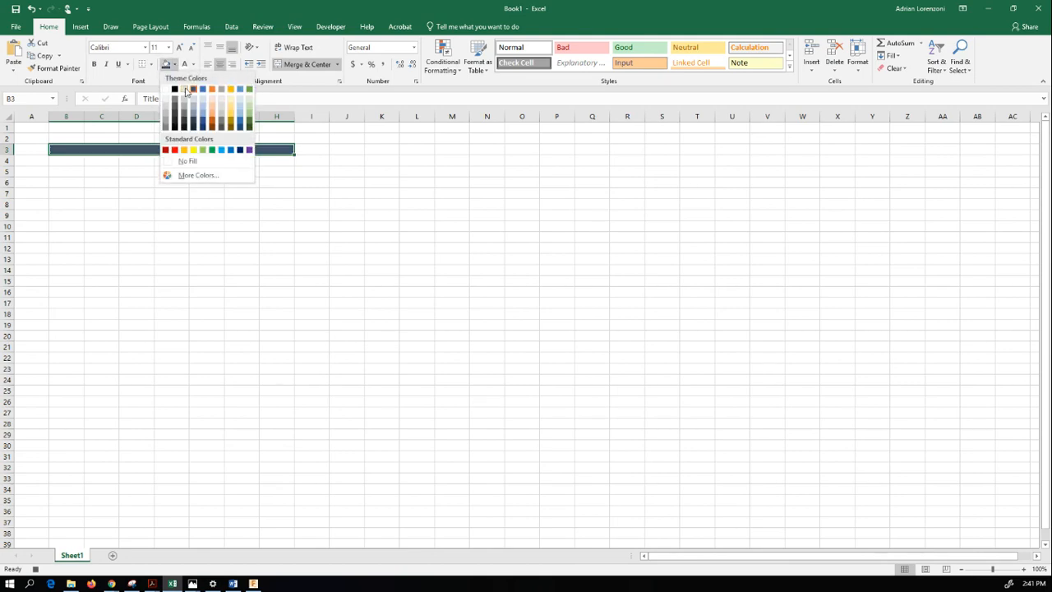
left_click(204, 128)
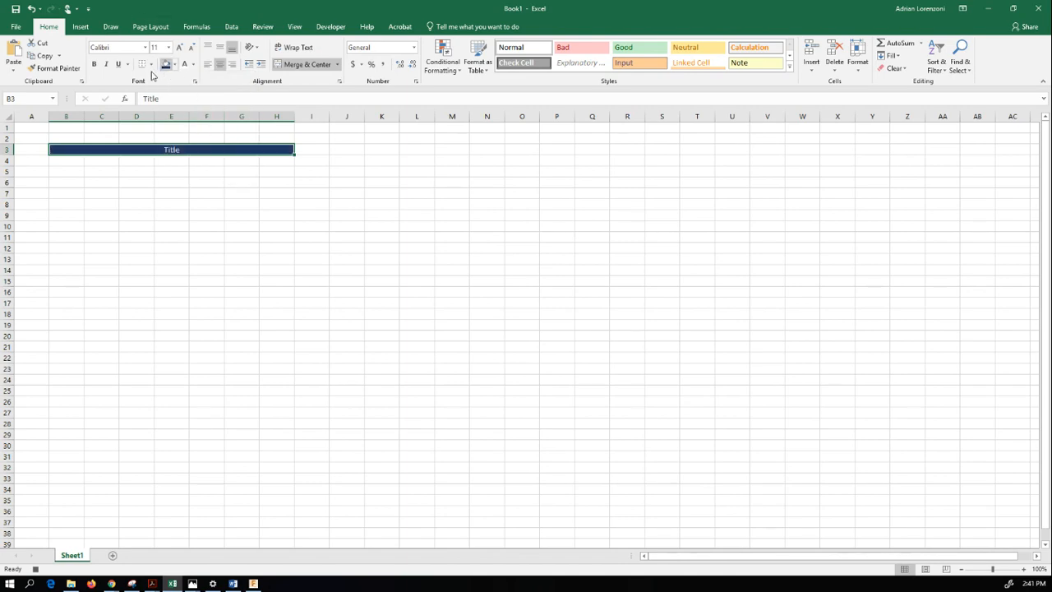
- Make the title text bold and italic at font size 20
left_click(93, 64)
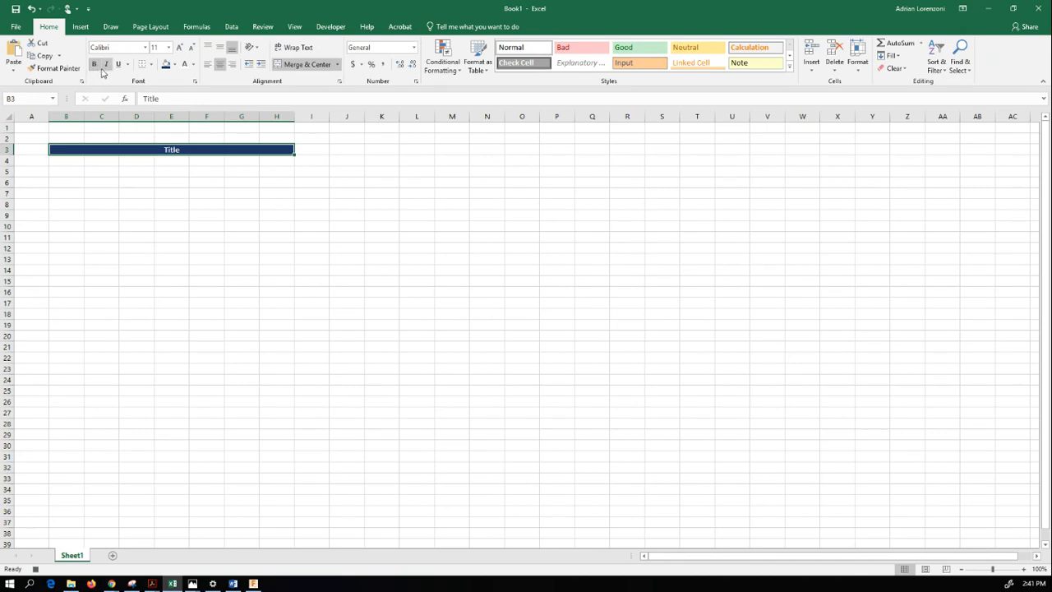
left_click(106, 64)
left_click(170, 49)
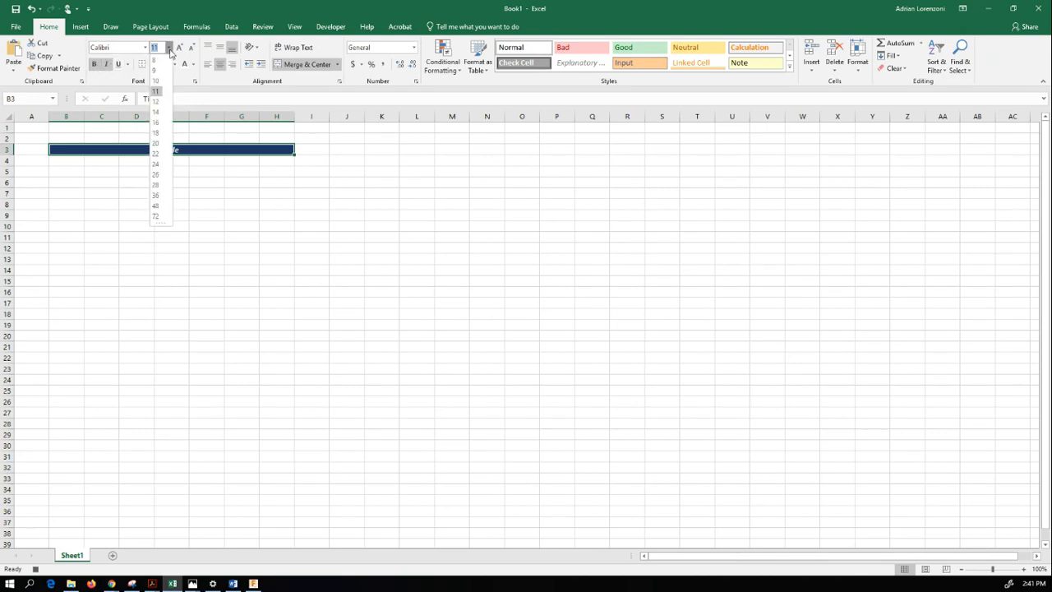
left_click(157, 143)
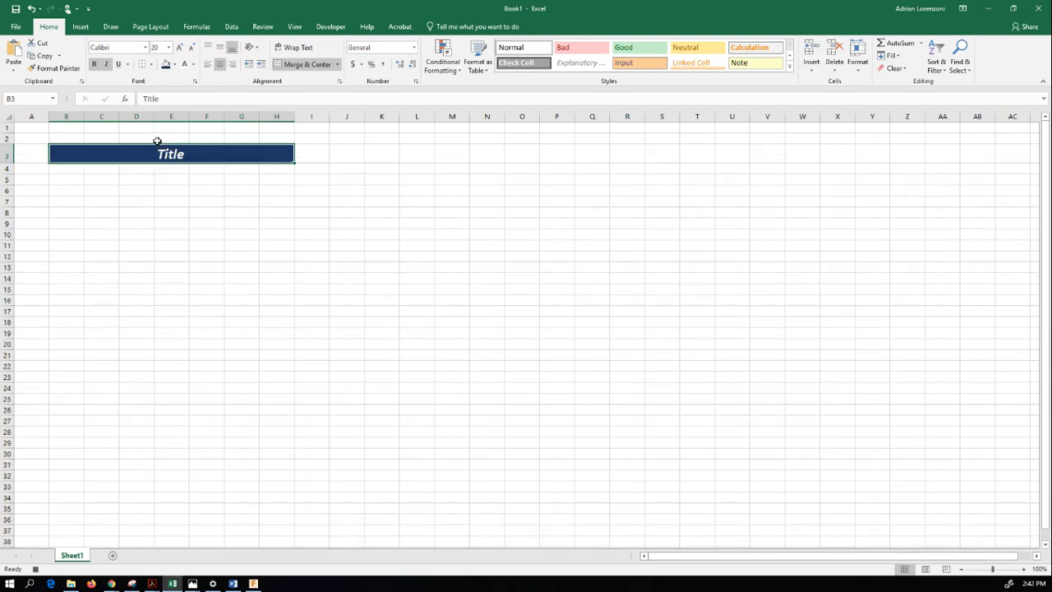
- Stop recording the macro
left_click(329, 26)
left_click(91, 42)
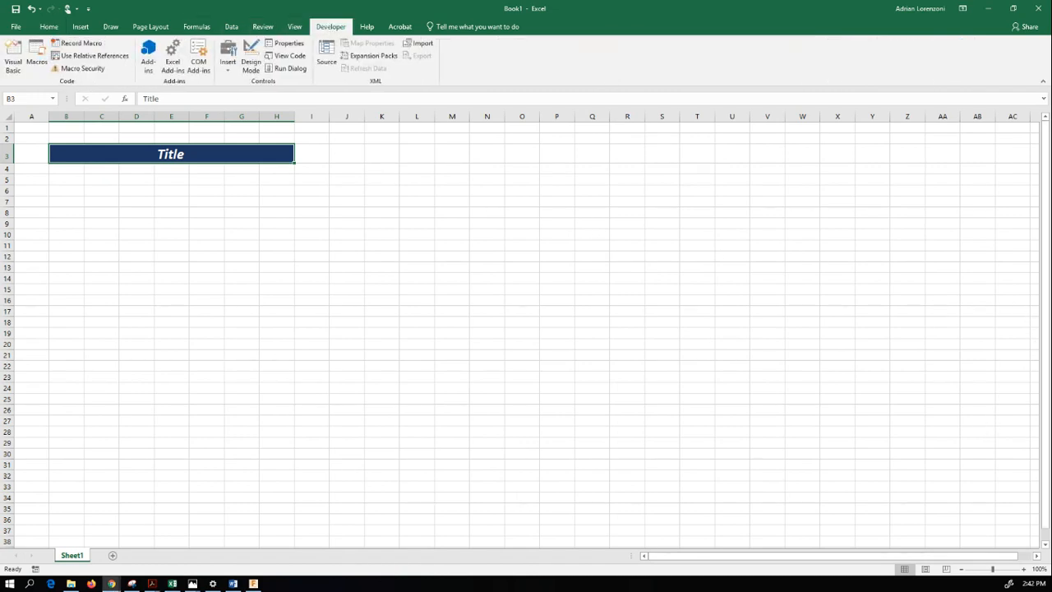
left_click(111, 583)
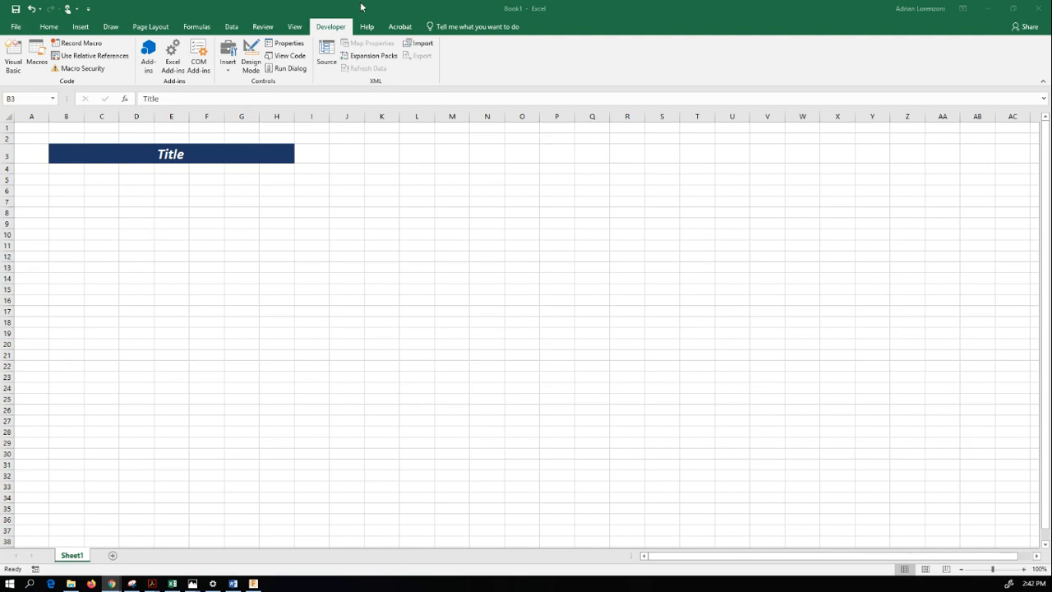
- Open the Visual Basic editor and display the code of Module1
left_click(14, 59)
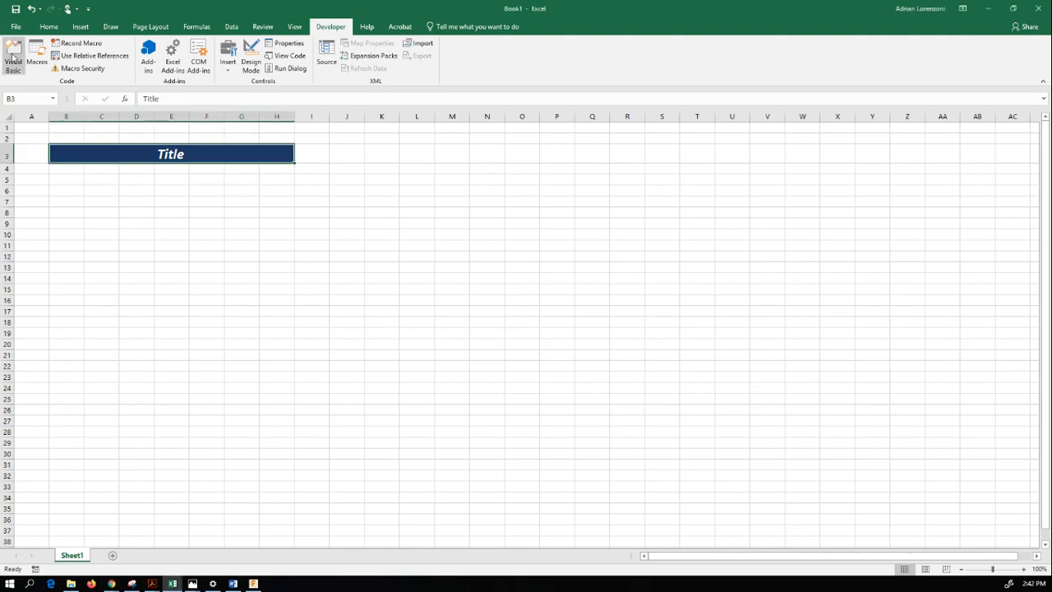
left_click(14, 59)
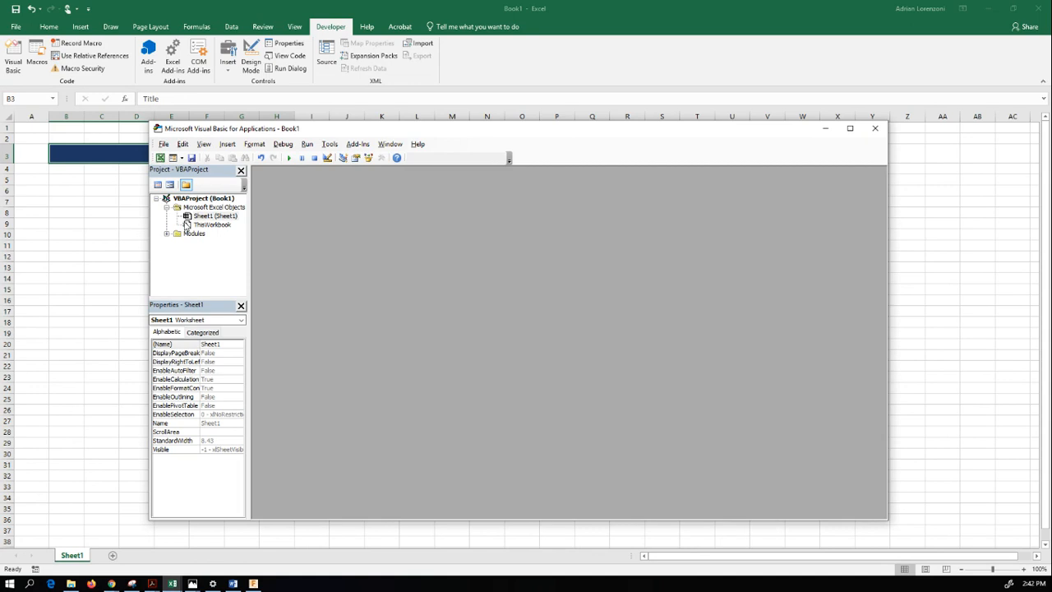
left_click(199, 226)
left_click(199, 217)
left_click(166, 234)
left_click(195, 244)
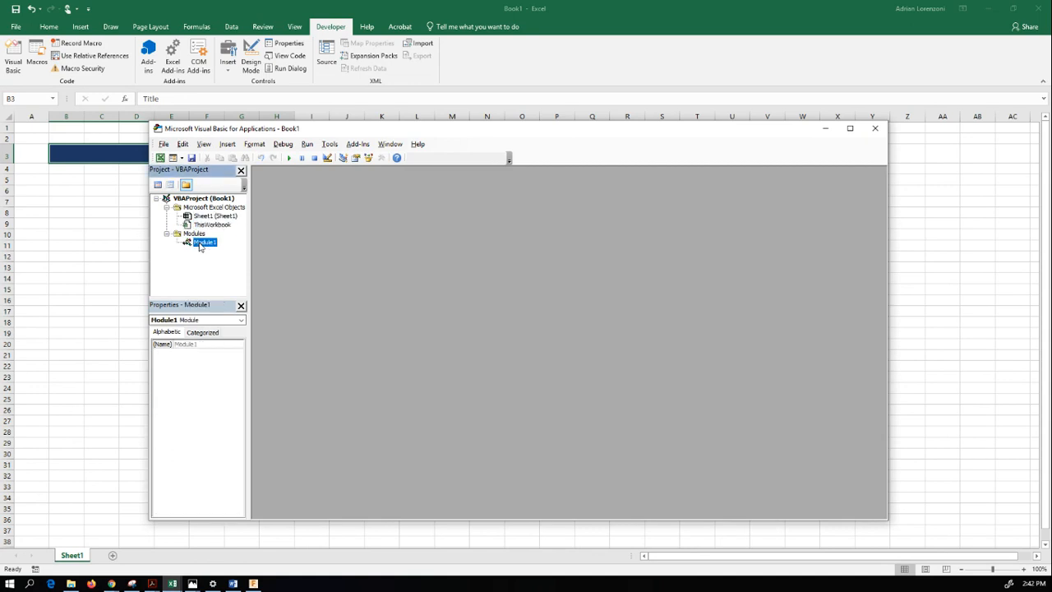
double_click(200, 244)
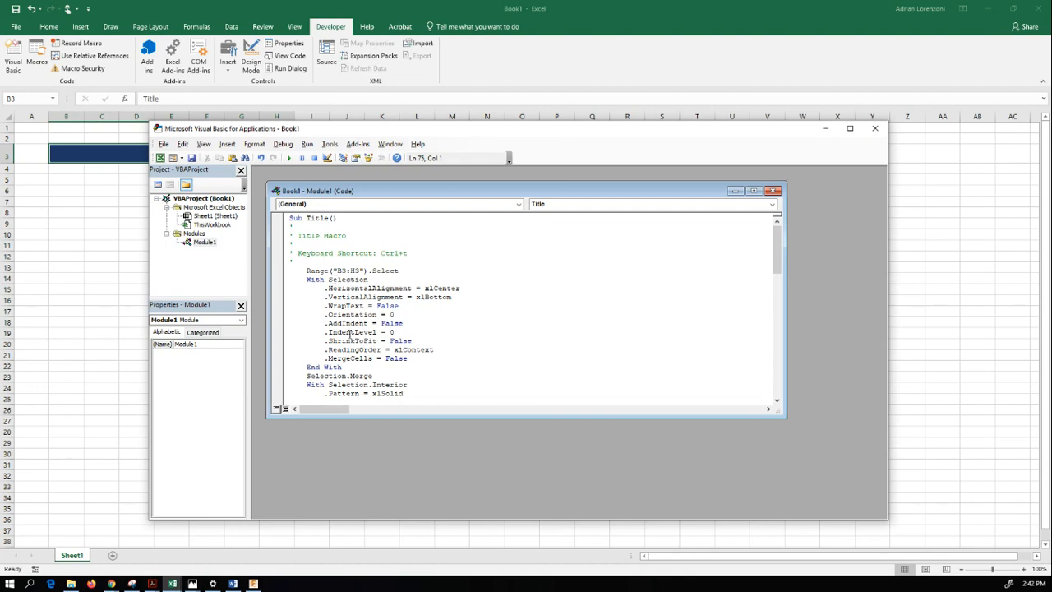
- Review the recorded code of the Title macro from start to end, and return to the worksheet at cell B11
scroll(345, 305, "down", 15)
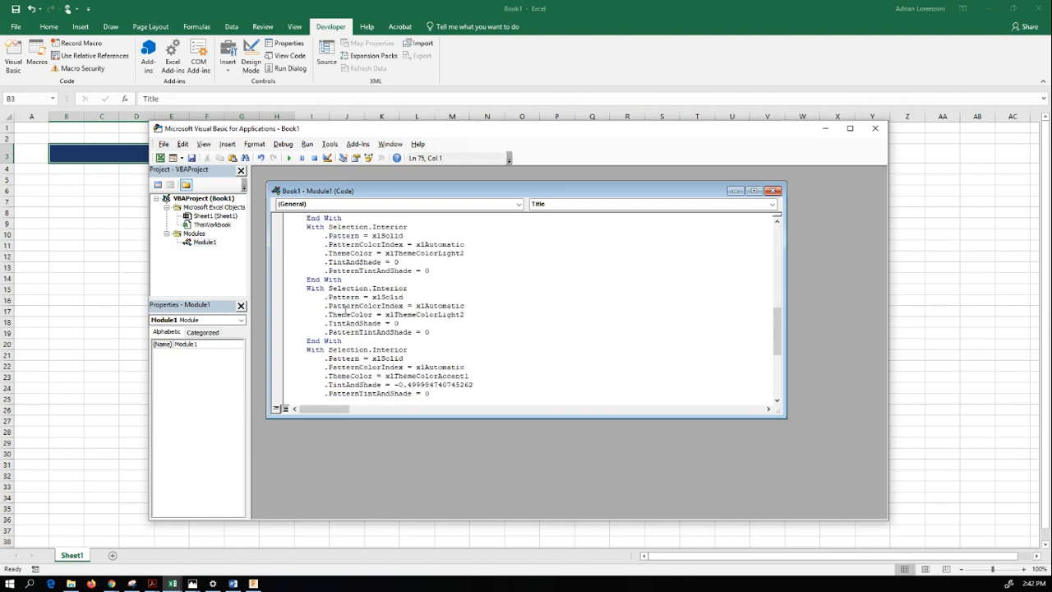
scroll(345, 311, "down", 4)
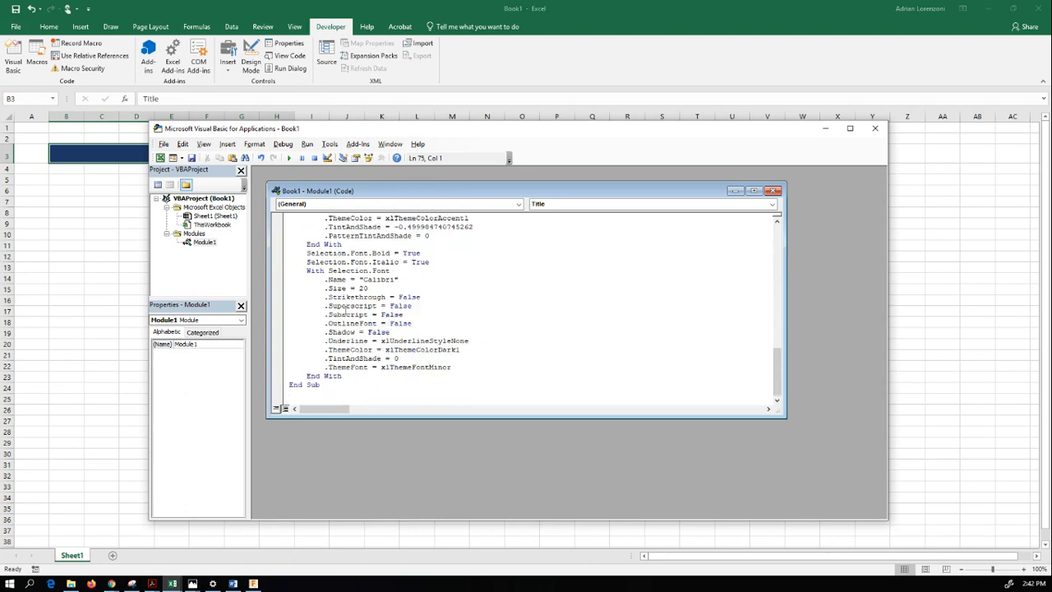
scroll(345, 310, "up", 8)
scroll(345, 310, "up", 7)
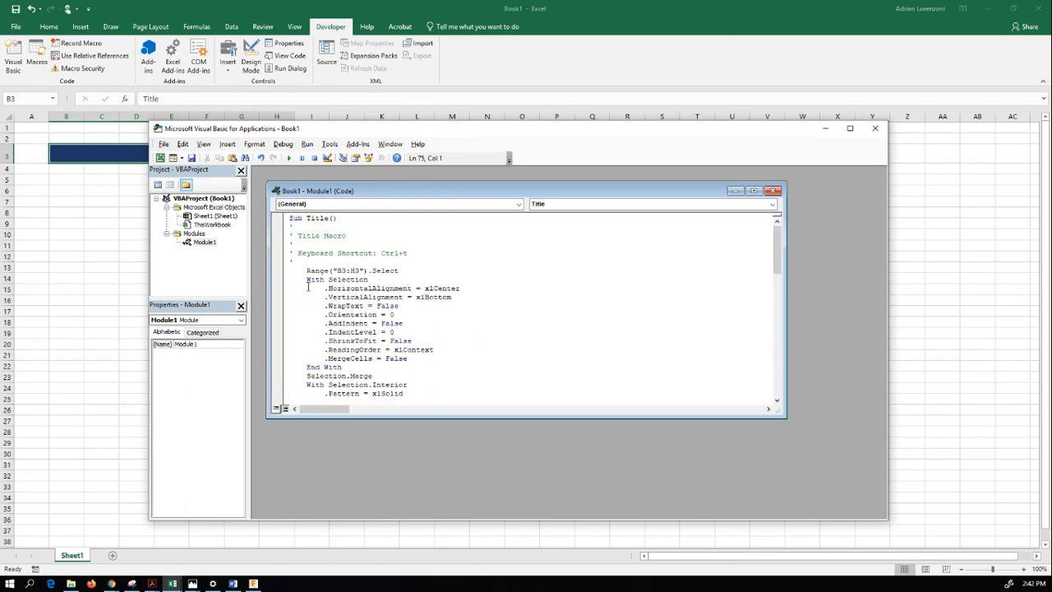
scroll(386, 362, "down", 18)
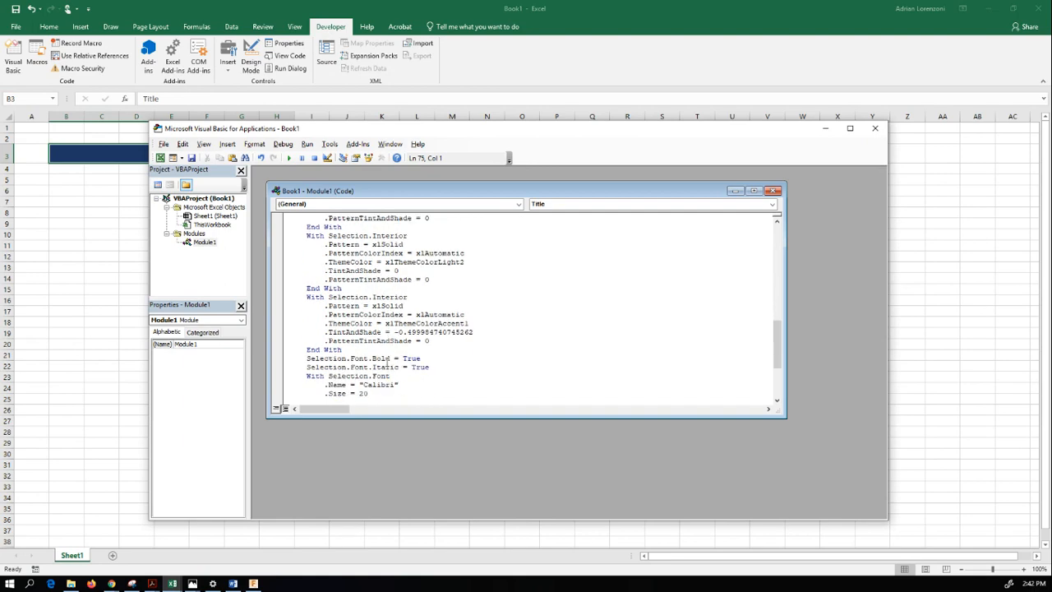
scroll(386, 363, "up", 18)
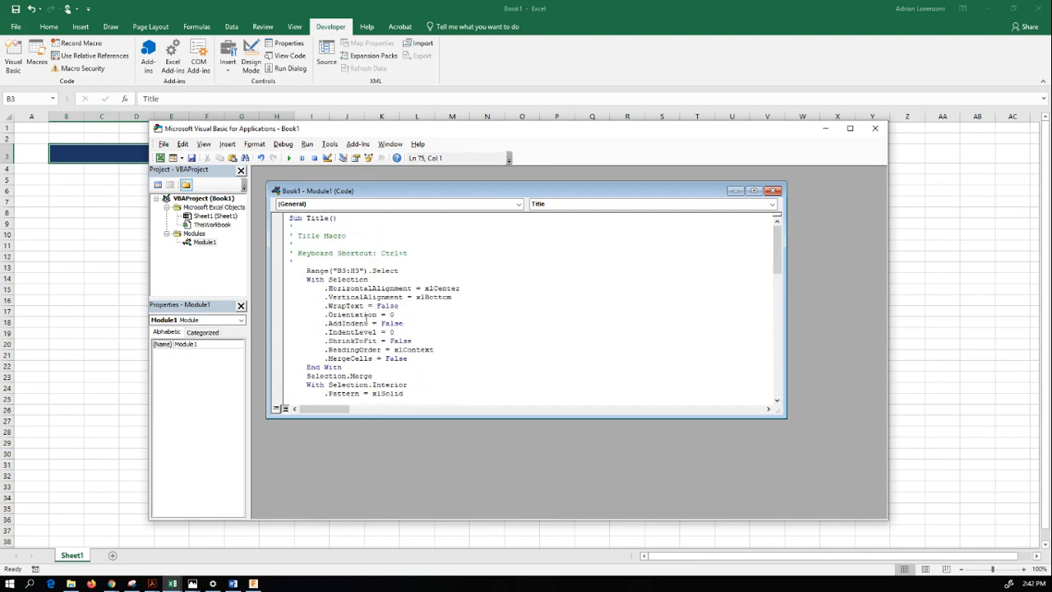
left_click(86, 291)
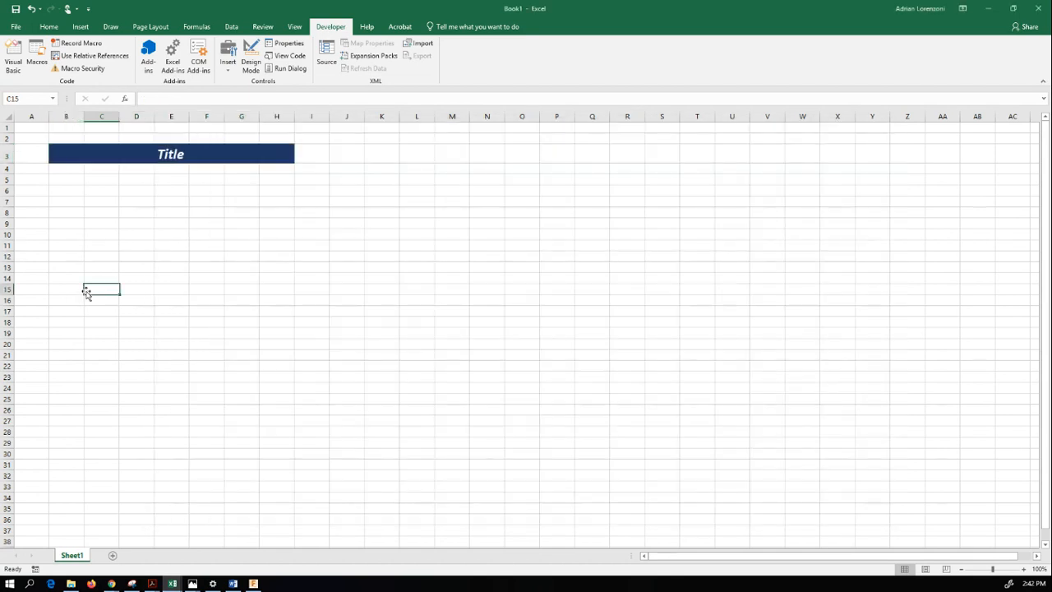
left_click(66, 245)
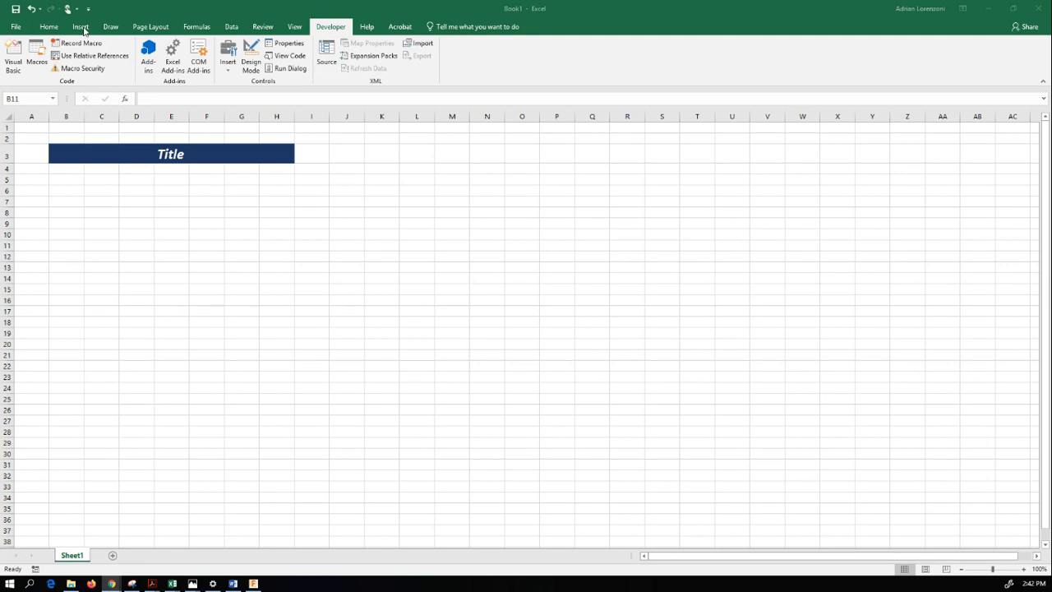
- Draw a form-control button over about K6:O9 and assign the Title macro to it
left_click(230, 74)
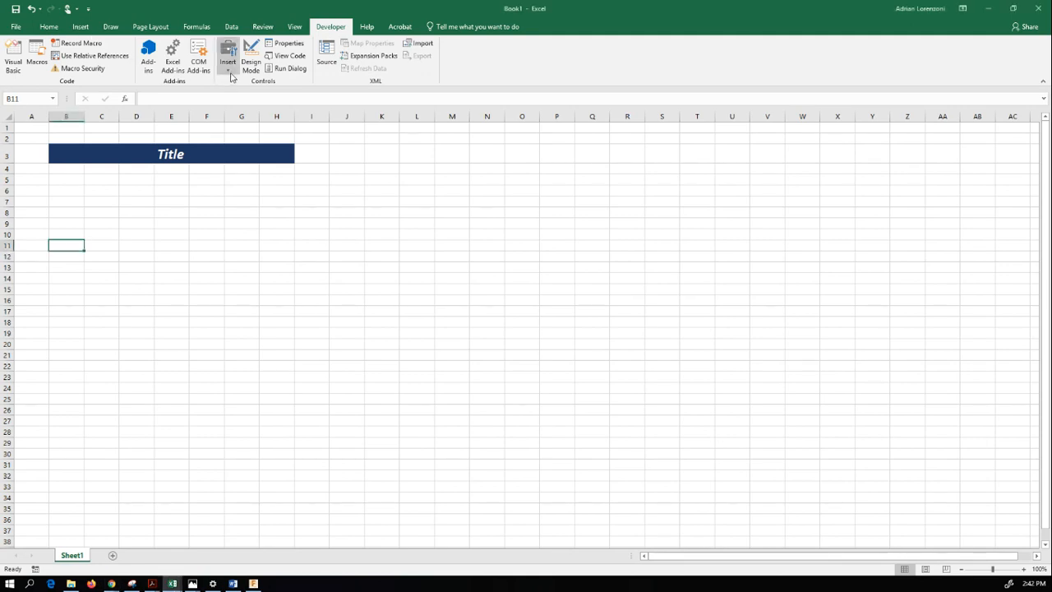
left_click(231, 75)
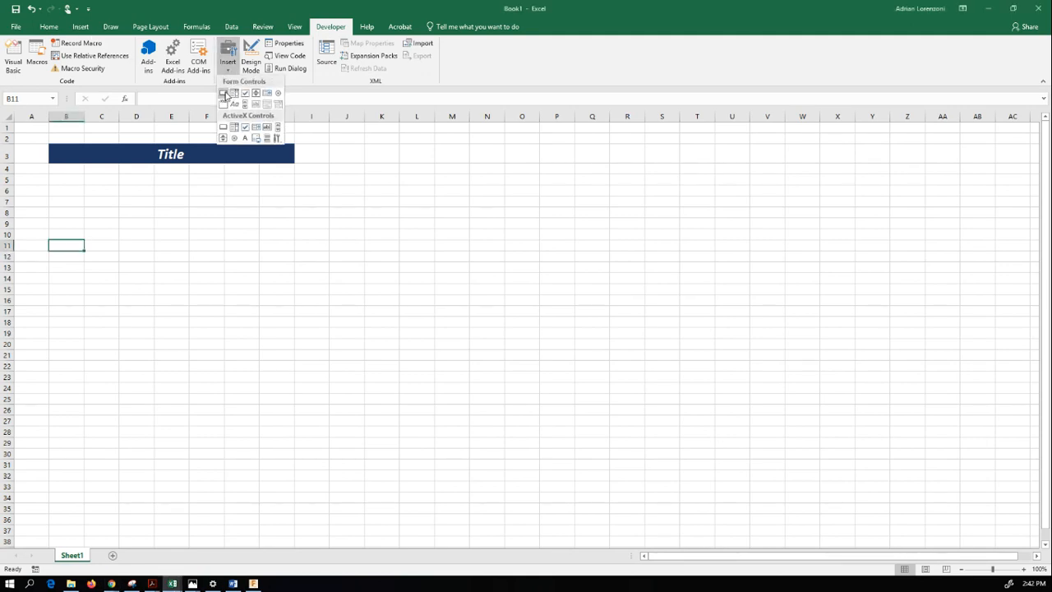
left_click(224, 95)
left_click_drag(363, 190, 545, 225)
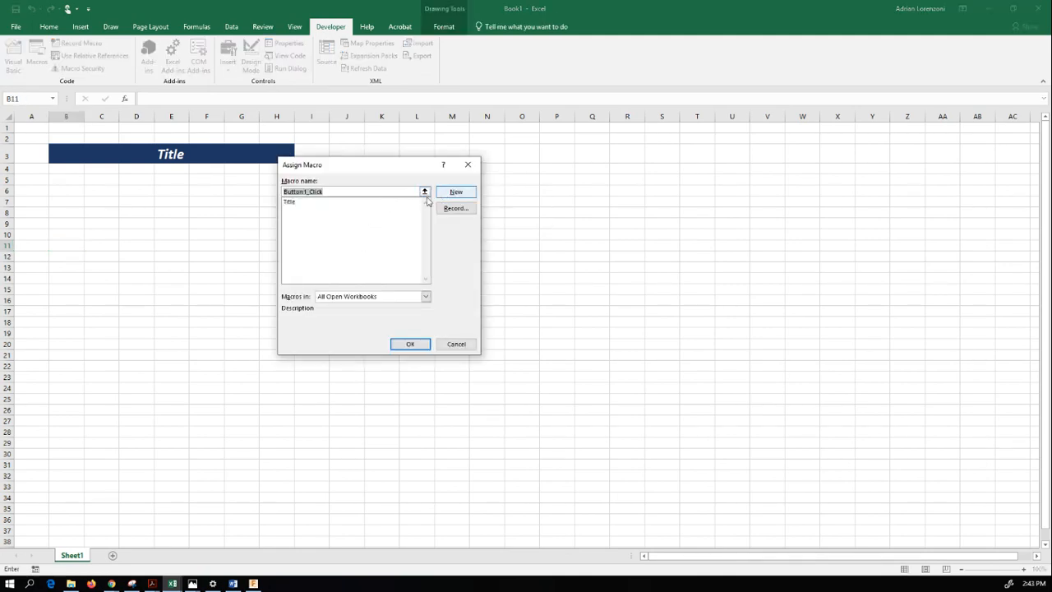
left_click(347, 202)
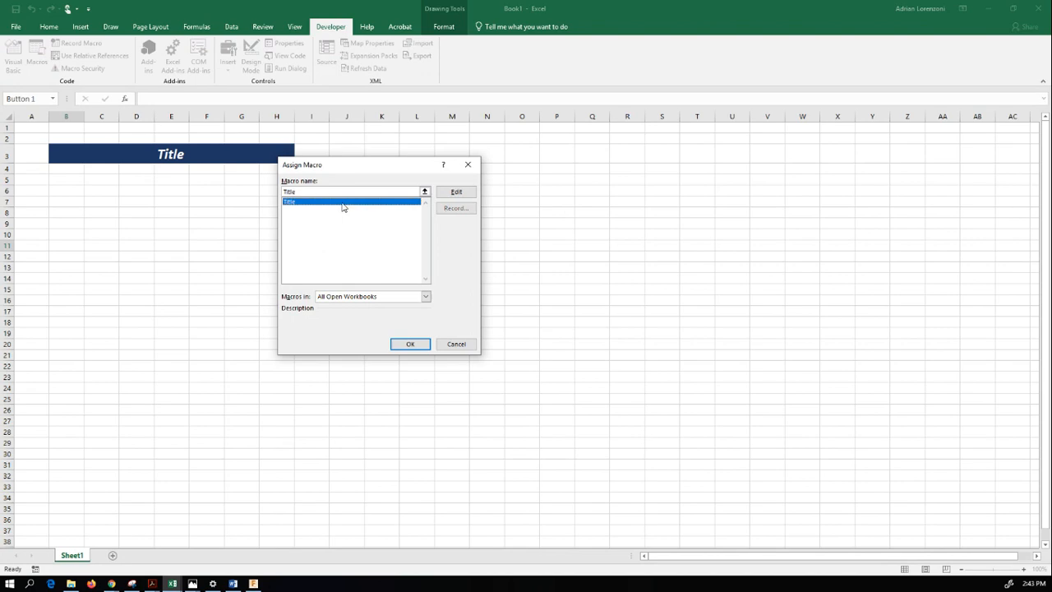
left_click(411, 345)
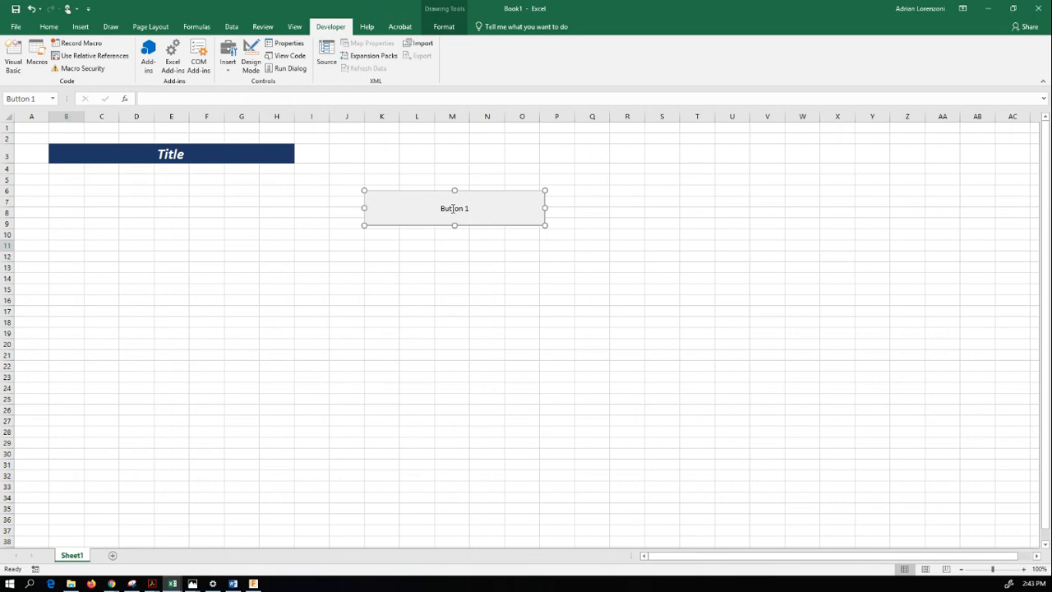
- Change the worksheet button's label to "Title Maker"
left_click(452, 208)
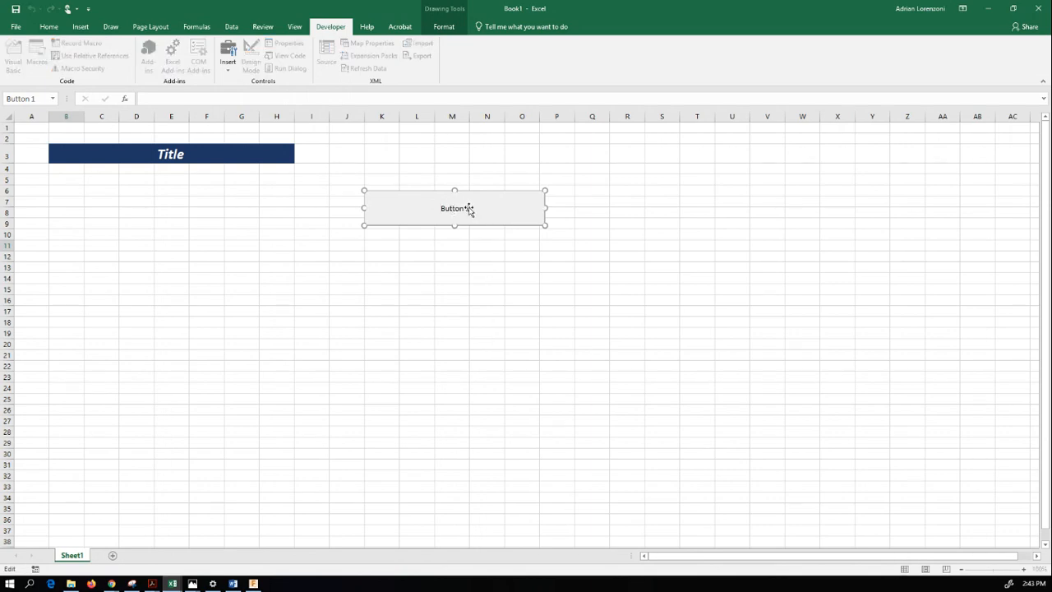
key("BackSpace")
key("BackSpace")
key("BackSpace")
key("BackSpace")
key("BackSpace")
key("BackSpace")
key("BackSpace")
type("Title Maker")
left_click(448, 249)
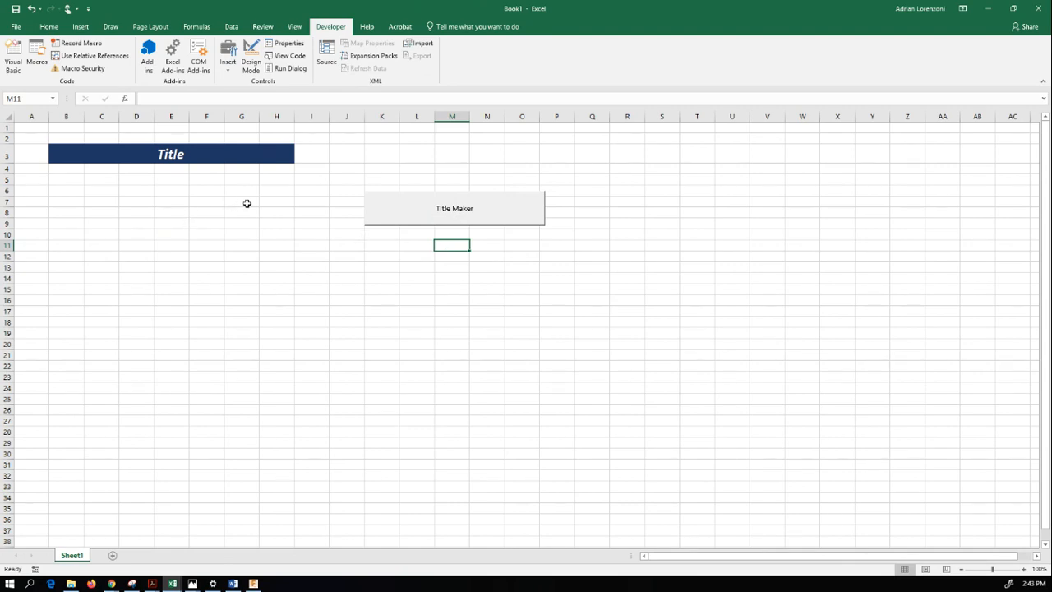
- Enter "Title" in cell B7 and run the macro with the Title Maker button before and after the entry
left_click(399, 214)
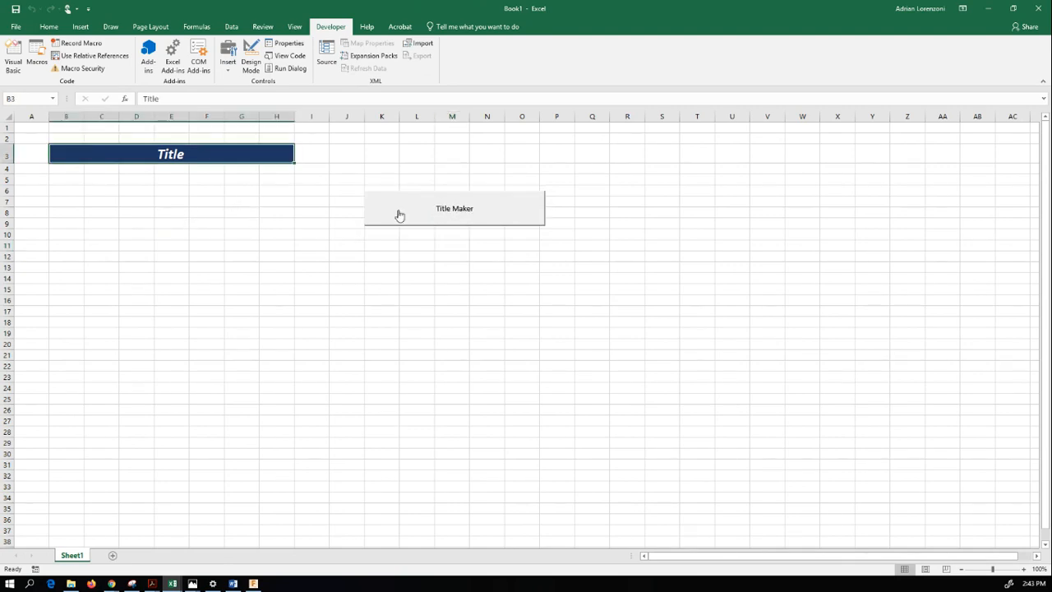
left_click(71, 207)
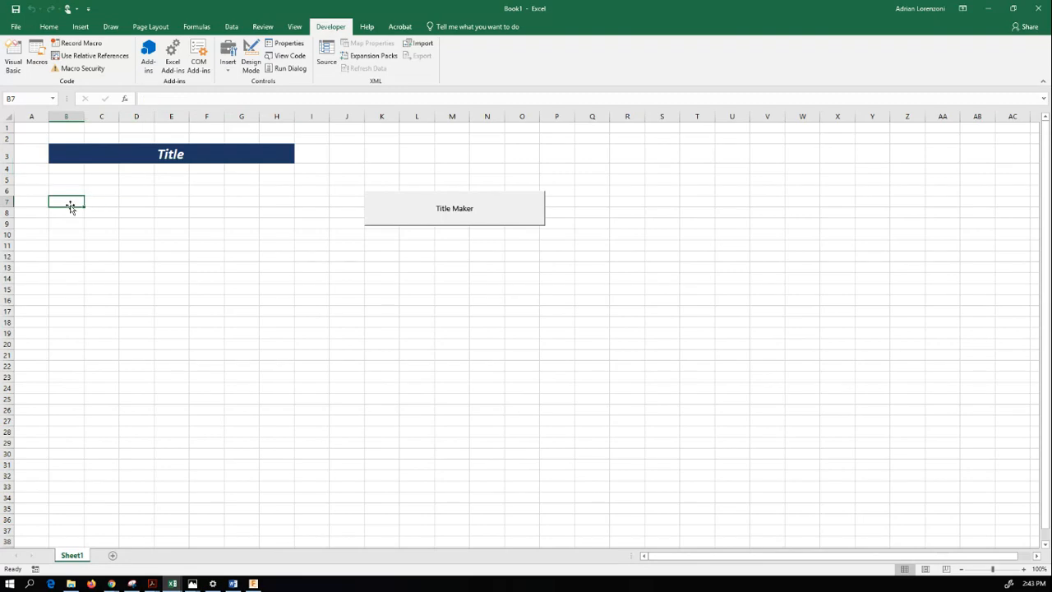
type("Title")
key("Tab")
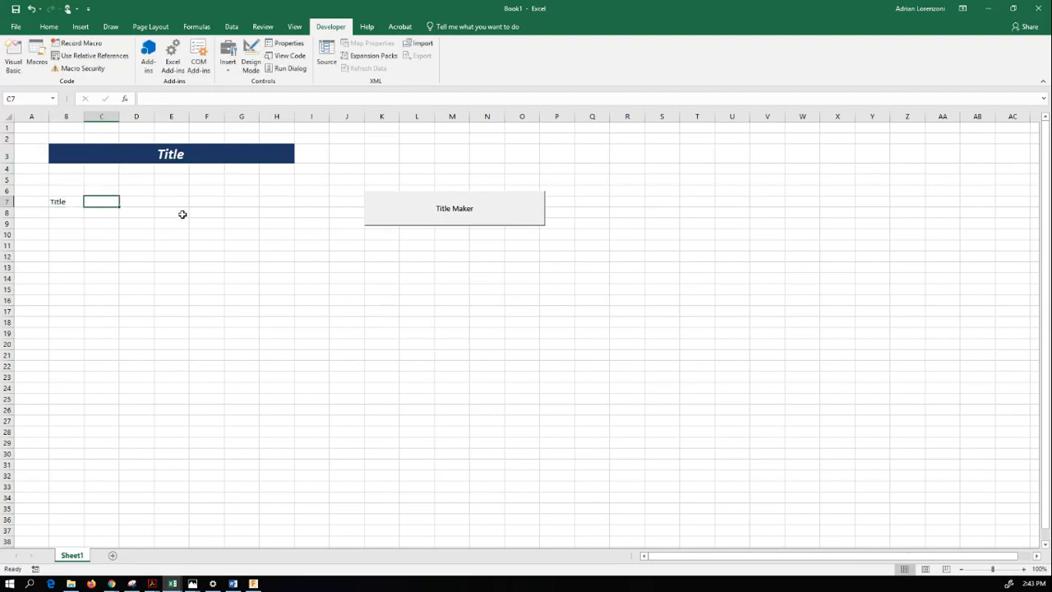
left_click(411, 218)
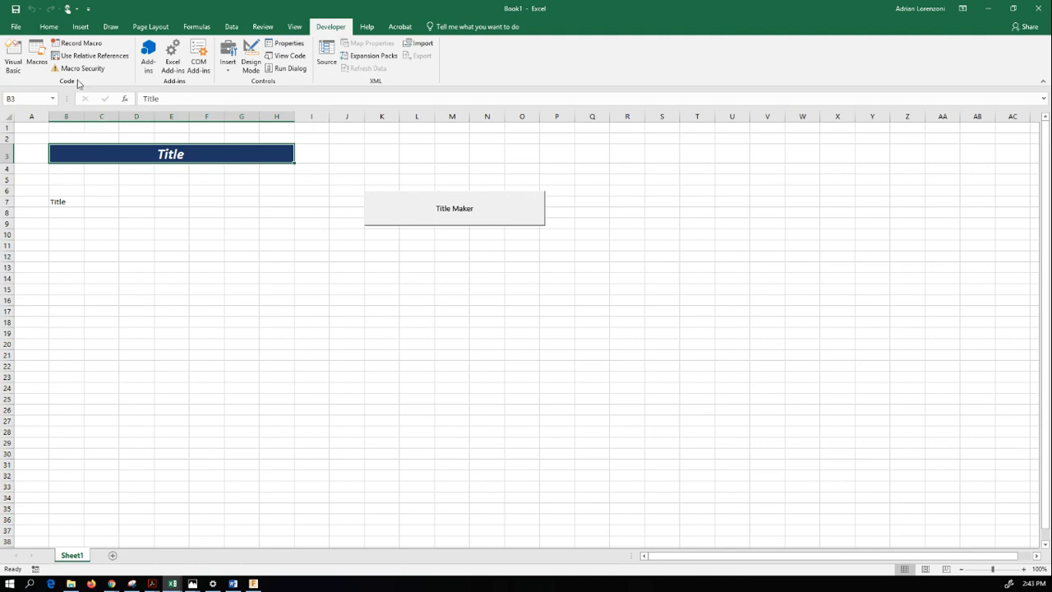
- Unmerge the title in B3:H3 and give it a white fill and a black font color
left_click(49, 26)
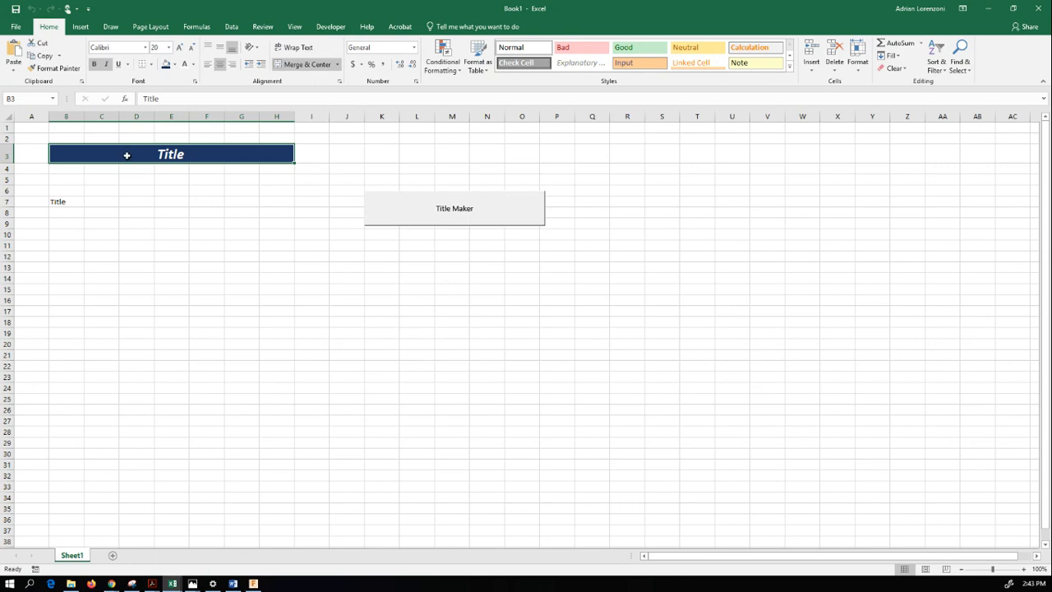
left_click(302, 64)
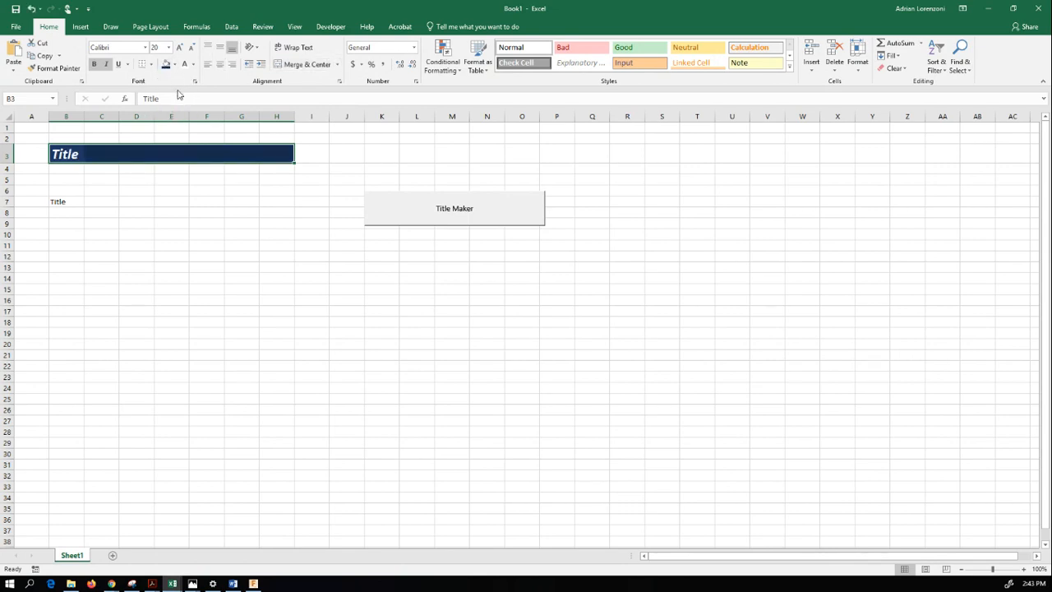
left_click(174, 64)
left_click(168, 90)
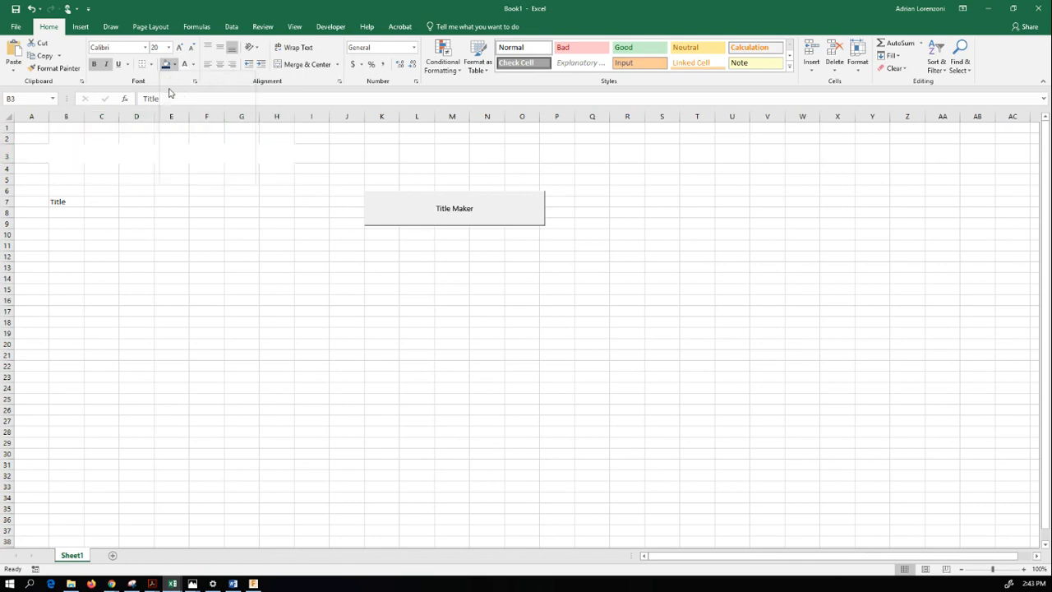
left_click(193, 64)
left_click(194, 102)
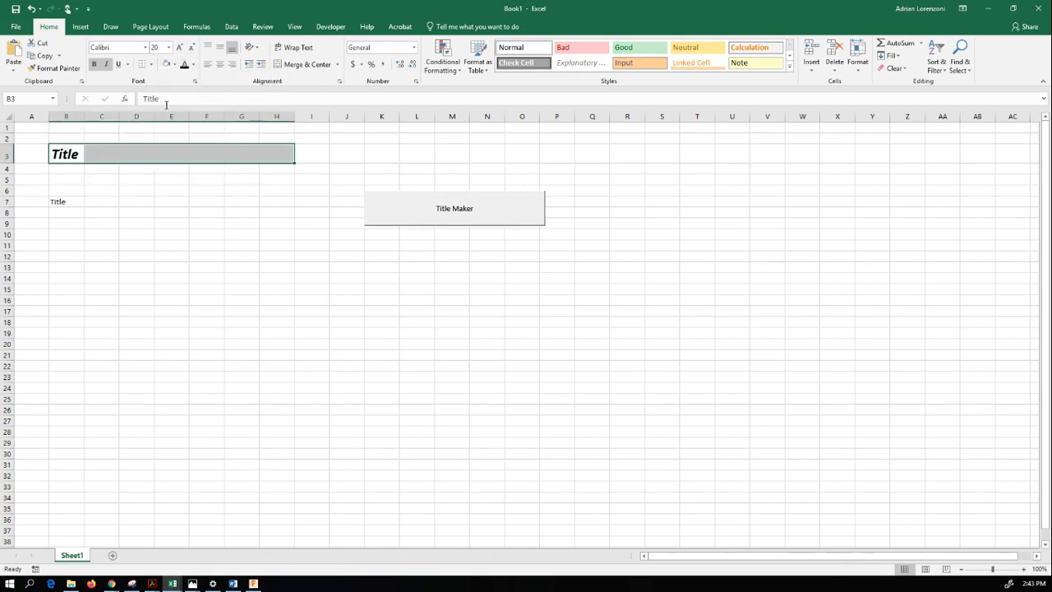
- Remove italic and bold from the title in B3:H3 and set its font size to 11
left_click(106, 64)
left_click(94, 64)
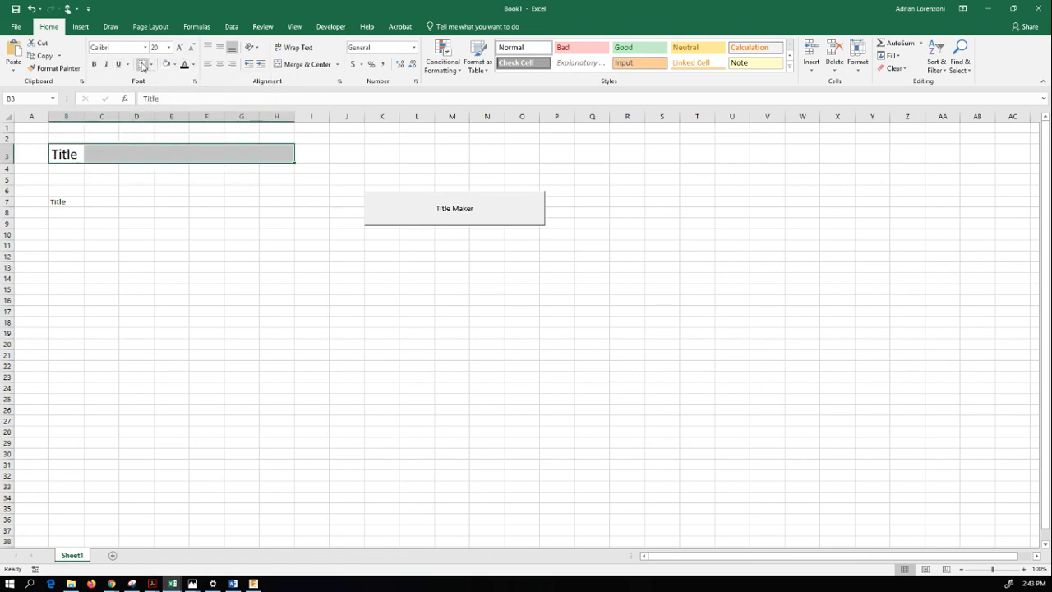
left_click(167, 47)
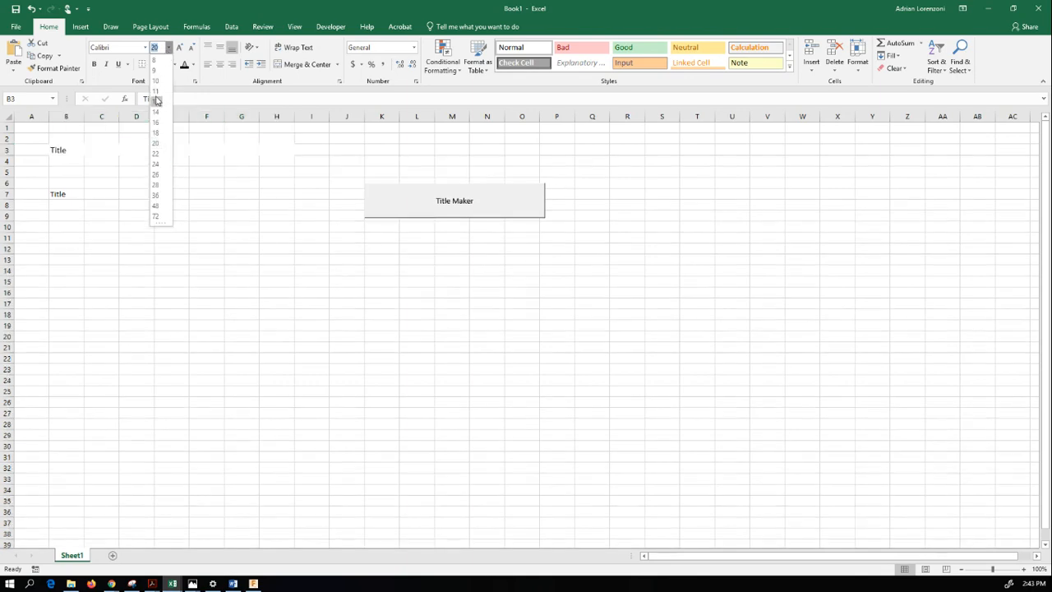
left_click(156, 96)
left_click(159, 225)
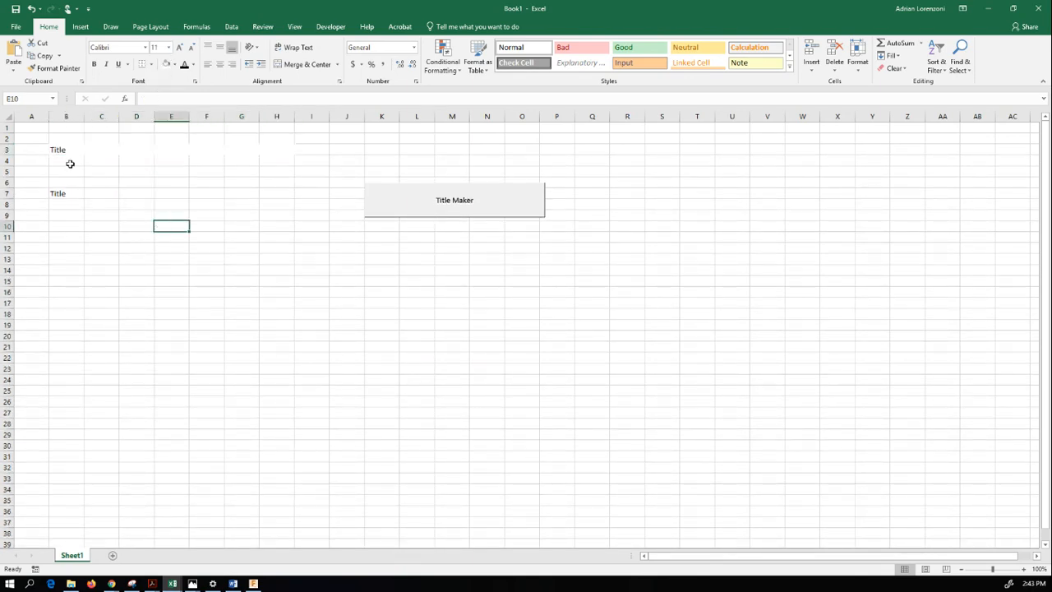
- Set cells B3:H3 to No Border and No Fill
left_click_drag(66, 150, 282, 151)
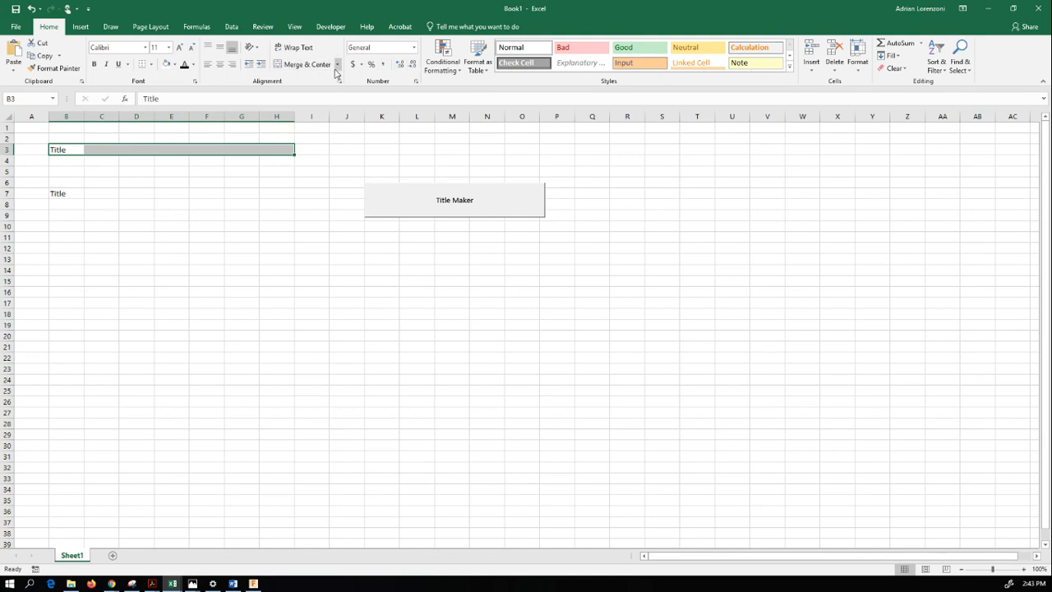
left_click(151, 64)
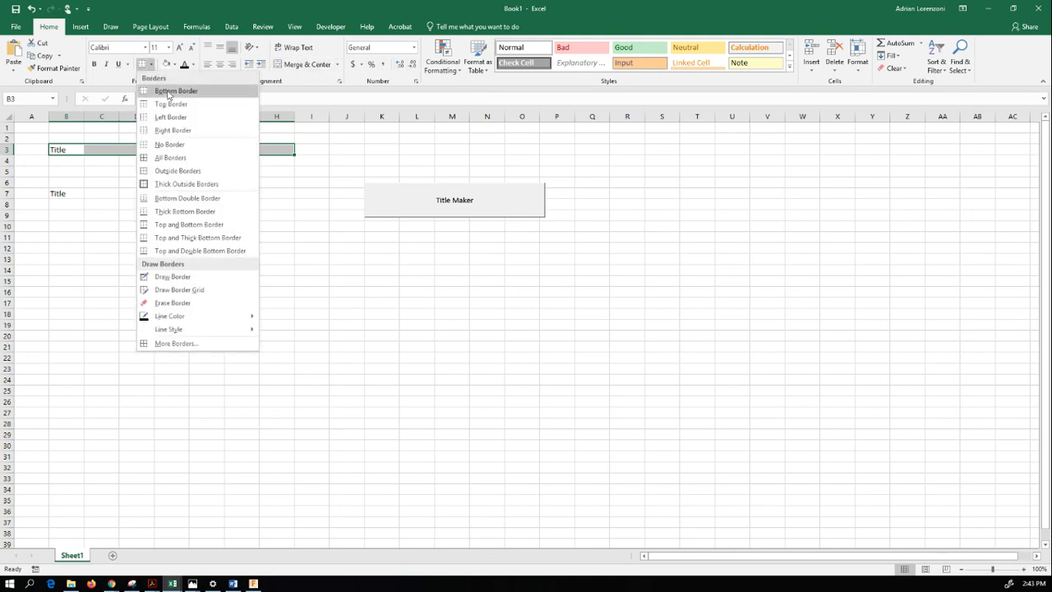
left_click(166, 161)
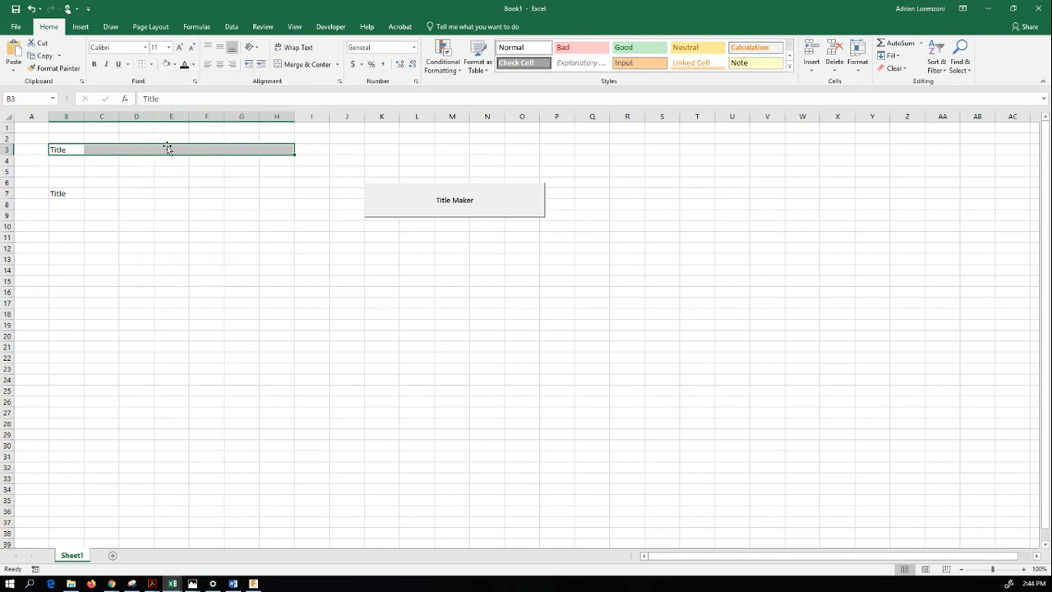
left_click(180, 225)
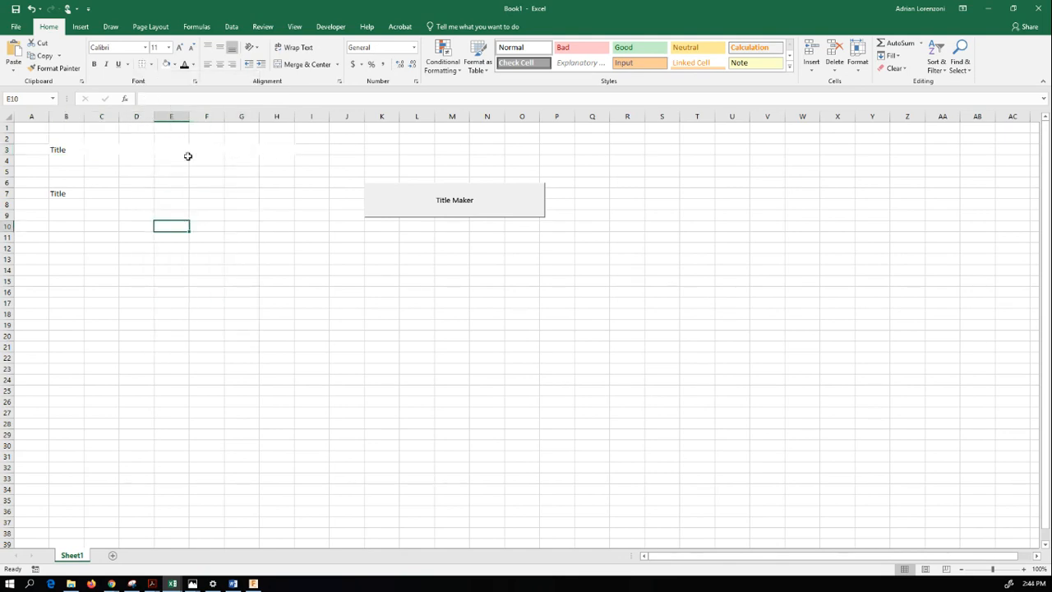
left_click(285, 150)
left_click_drag(284, 150, 75, 149)
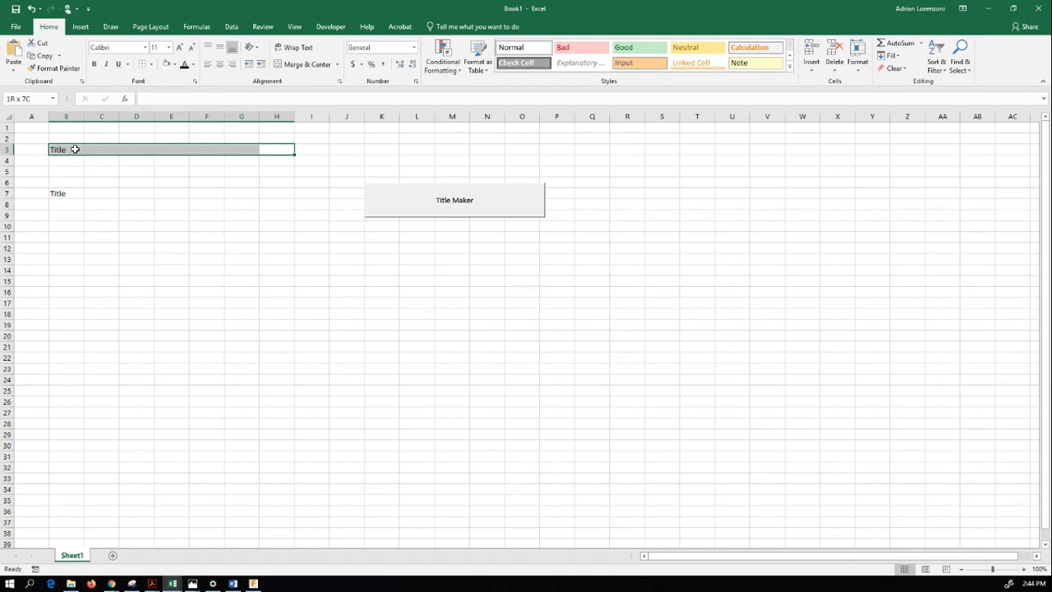
left_click(175, 66)
left_click(188, 162)
left_click(192, 214)
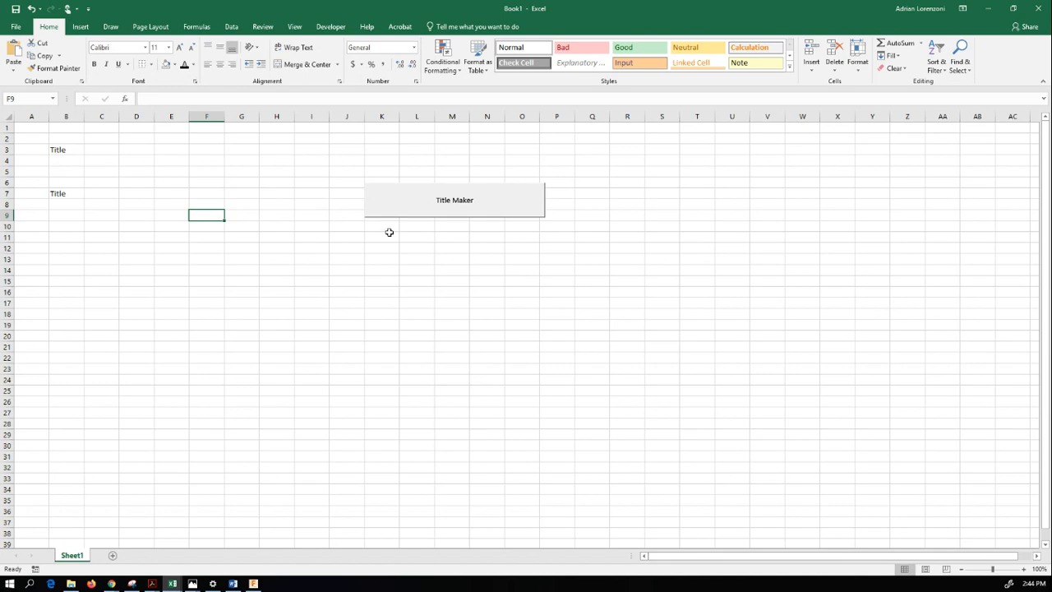
- Run the macro with the Title Maker button, and run it again with cell D11 selected
left_click(436, 187)
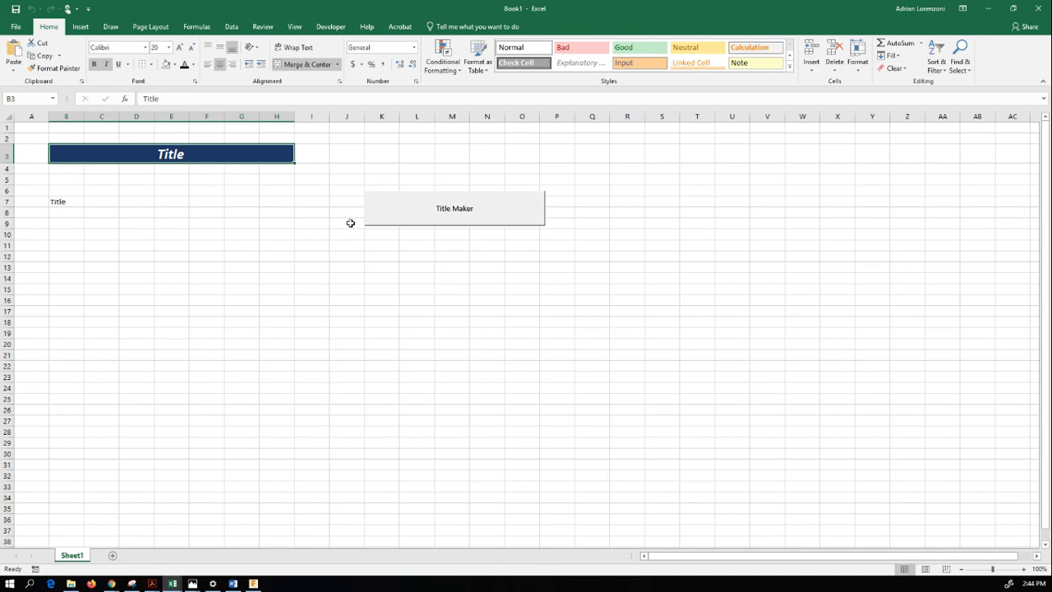
left_click(131, 247)
left_click(446, 204)
- With cell B7 selected, turn on relative references and start recording a new macro stored in this workbook
left_click(65, 202)
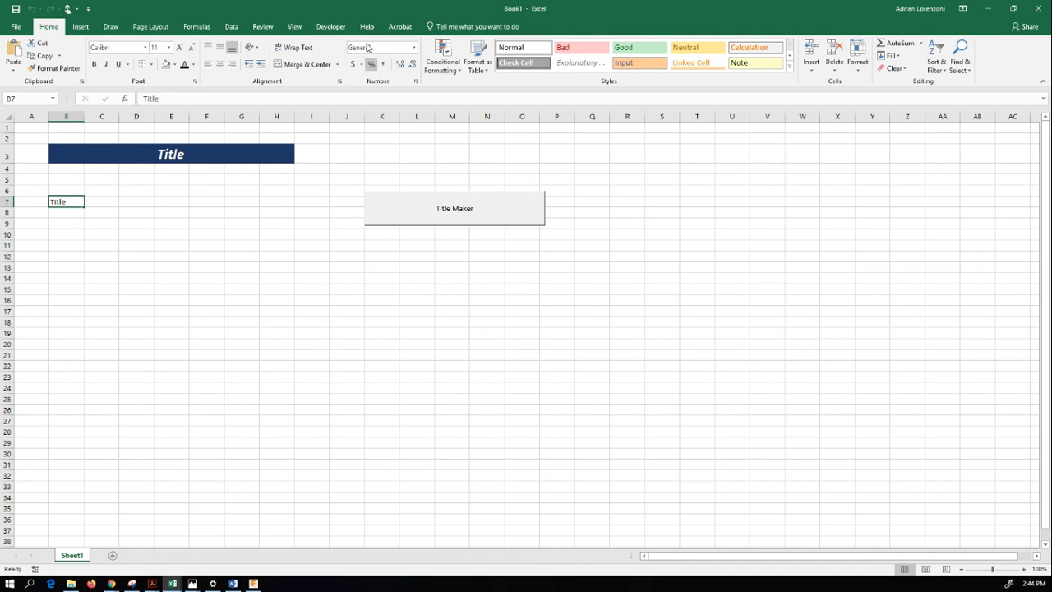
left_click(331, 27)
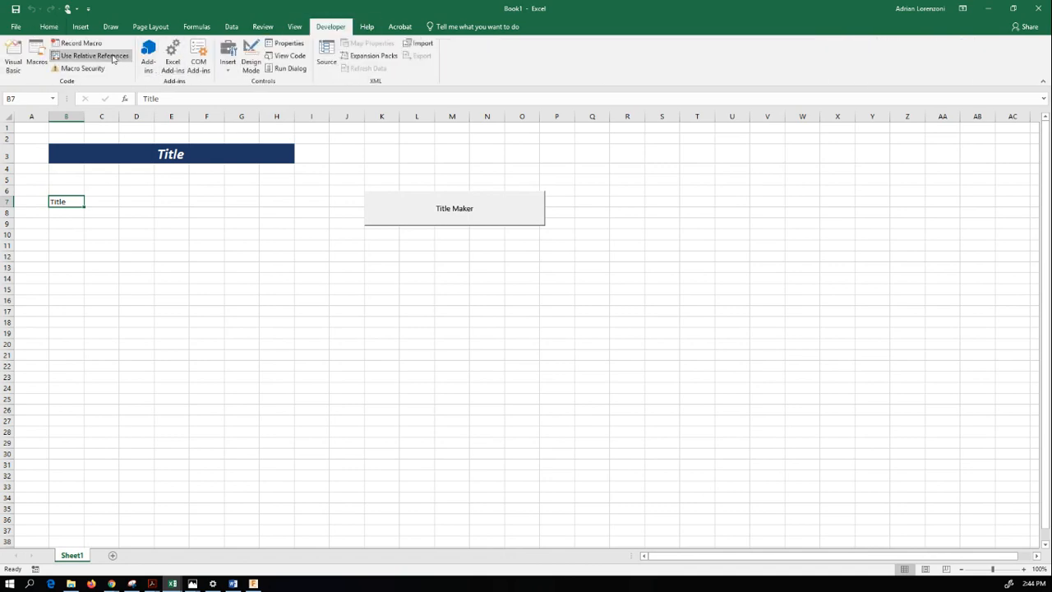
left_click(113, 57)
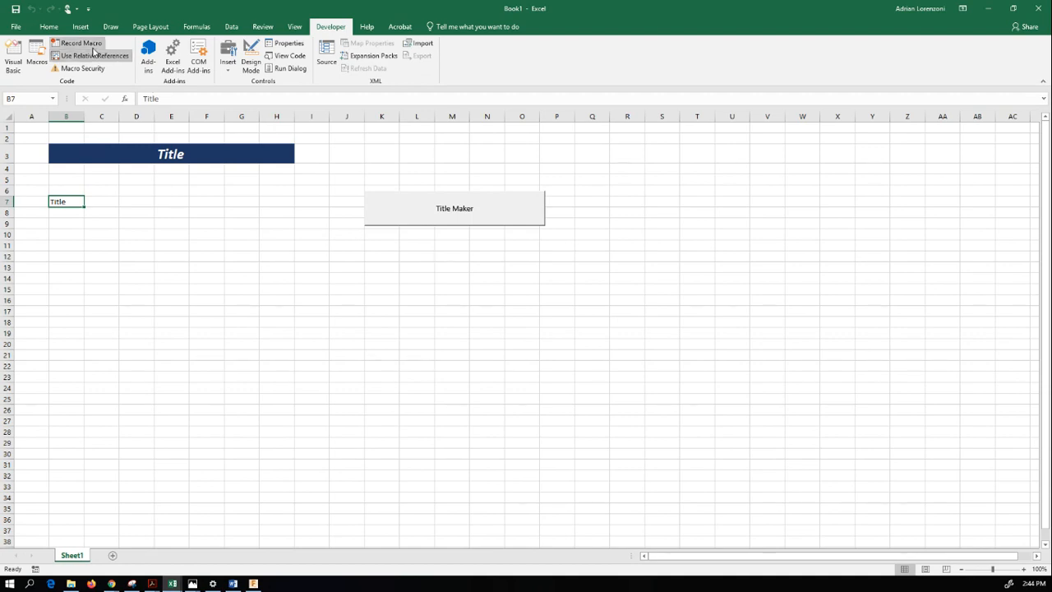
left_click(80, 43)
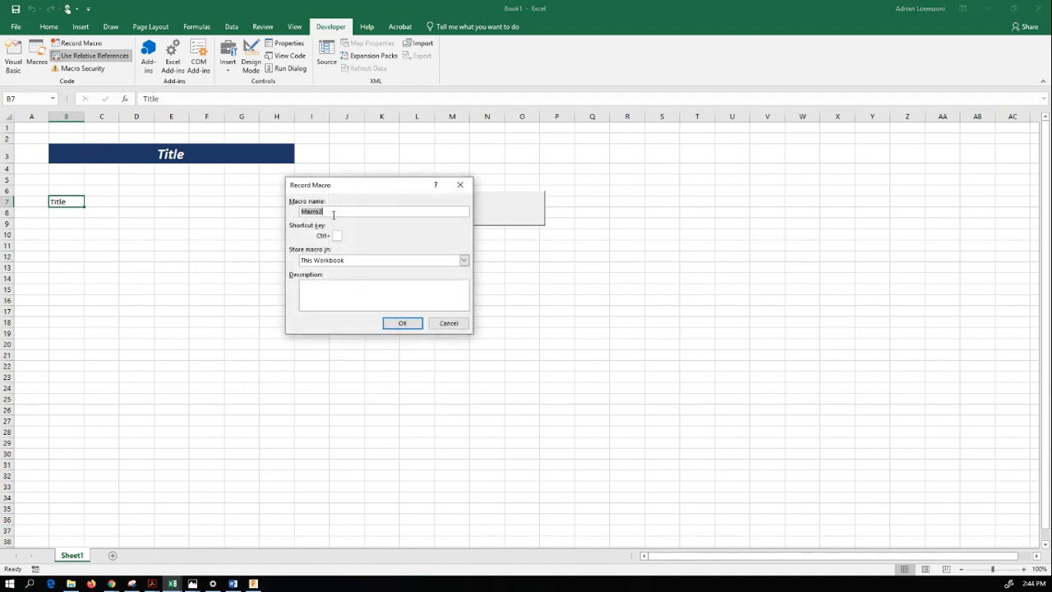
type("T")
key("Return")
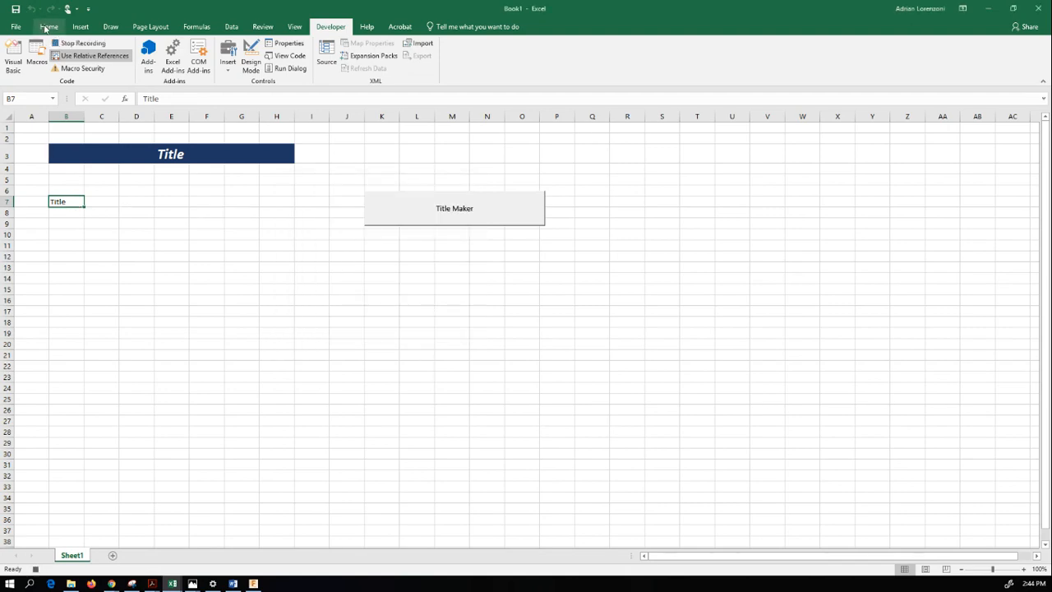
- Merge and center B7:H7 and format its text as bold italic at font size 20
left_click(47, 28)
left_click_drag(71, 201, 273, 206)
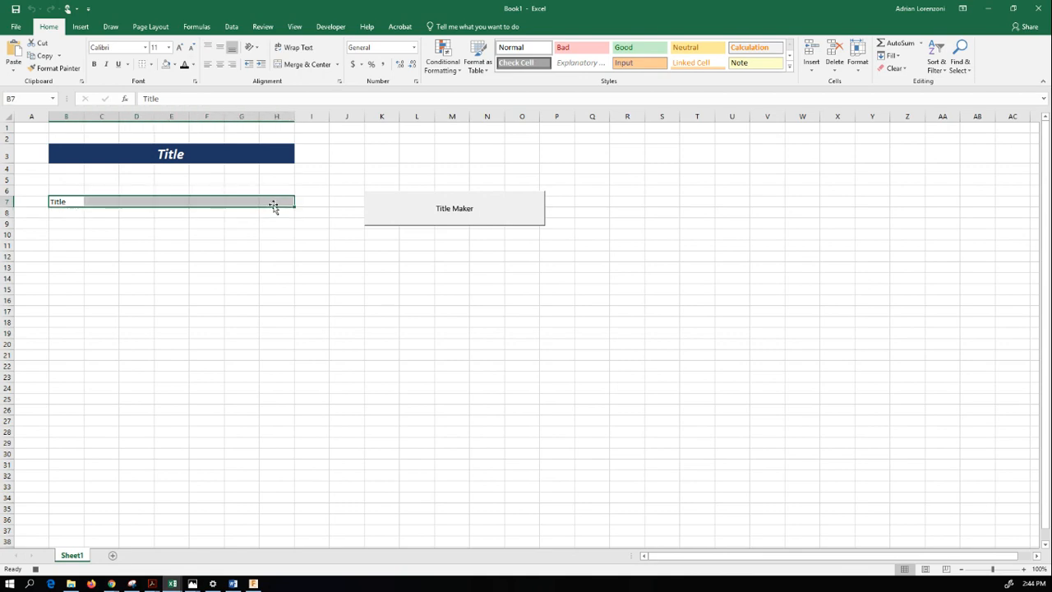
left_click(303, 65)
left_click(94, 64)
left_click(105, 64)
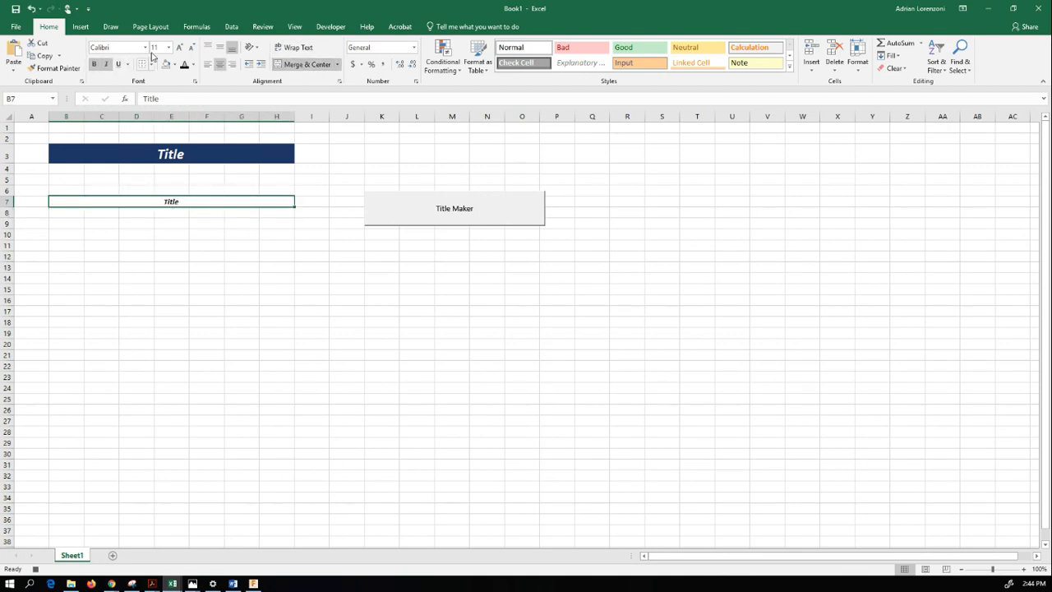
left_click(169, 47)
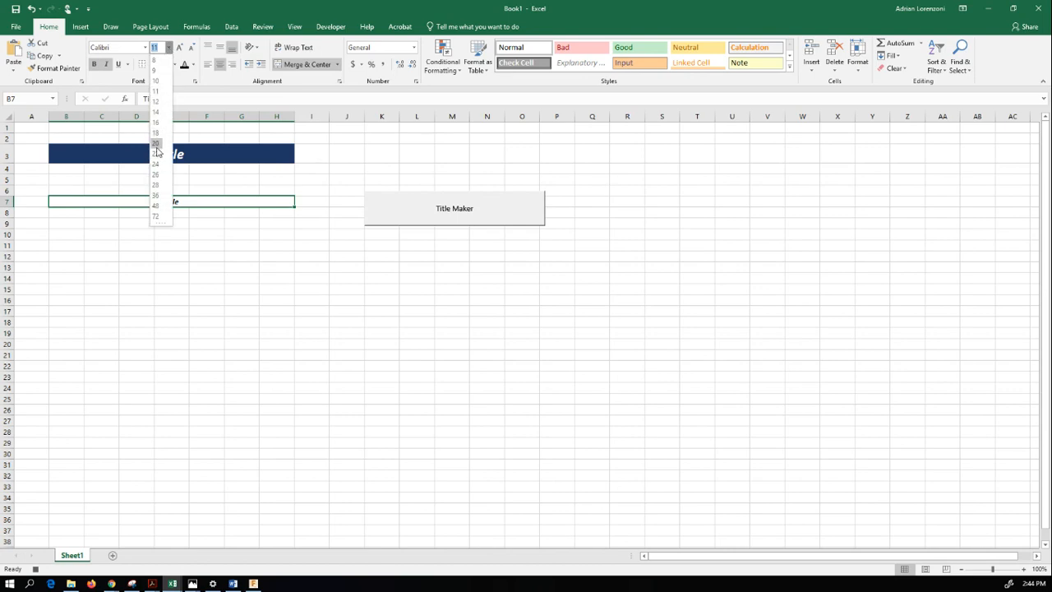
left_click(156, 145)
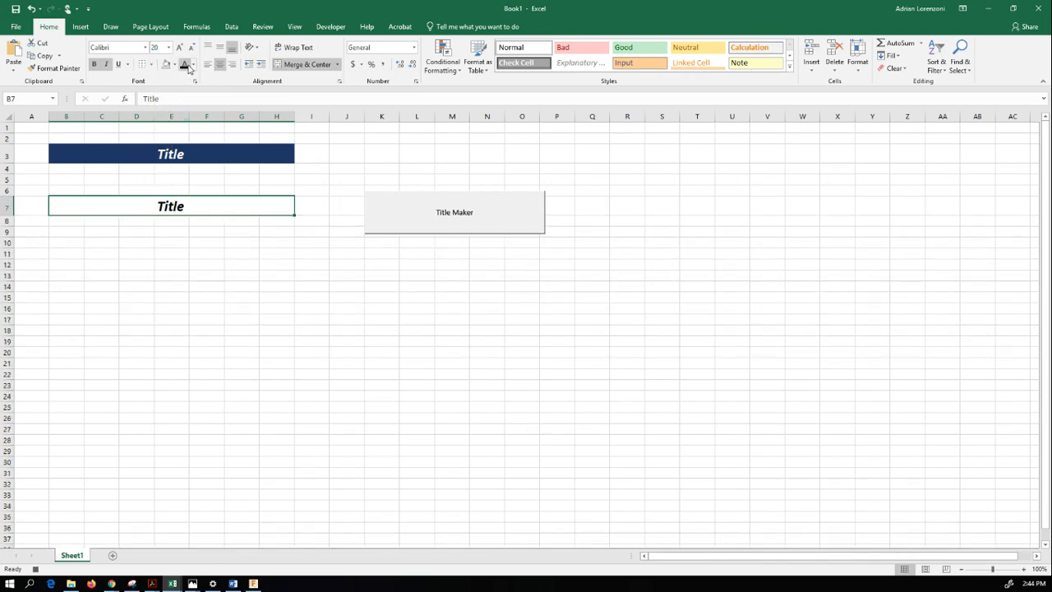
- Set the font color of the merged title in row 7 to white and its fill to dark blue
left_click(194, 69)
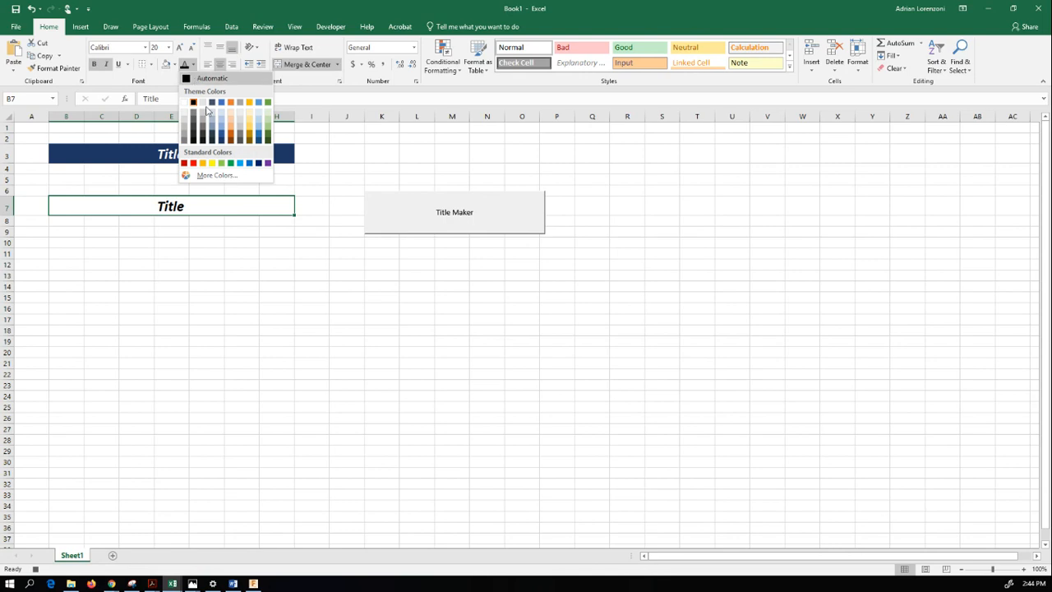
left_click(220, 146)
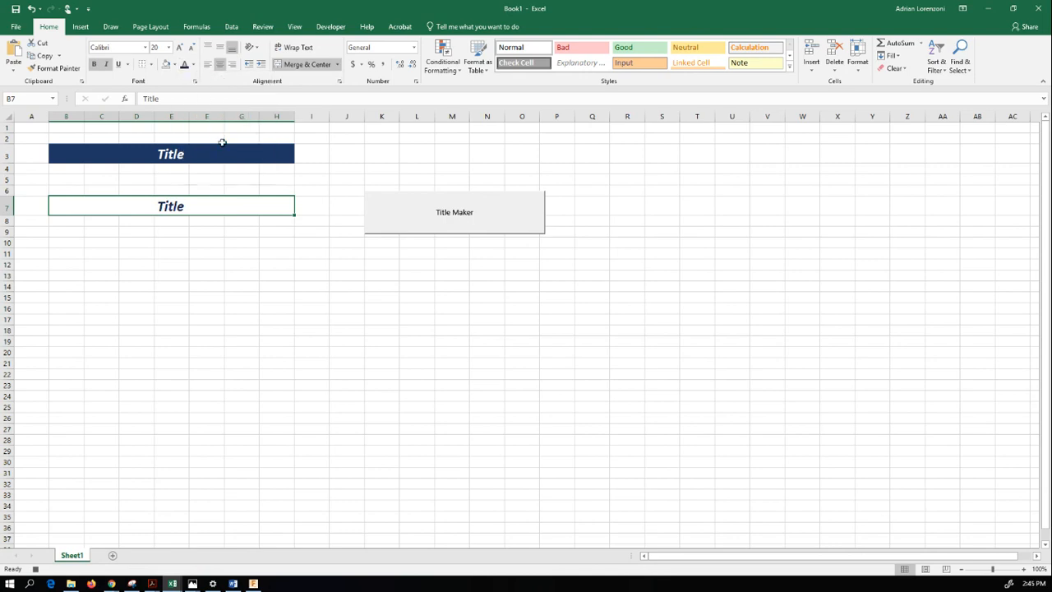
left_click(194, 65)
left_click(185, 102)
left_click(174, 65)
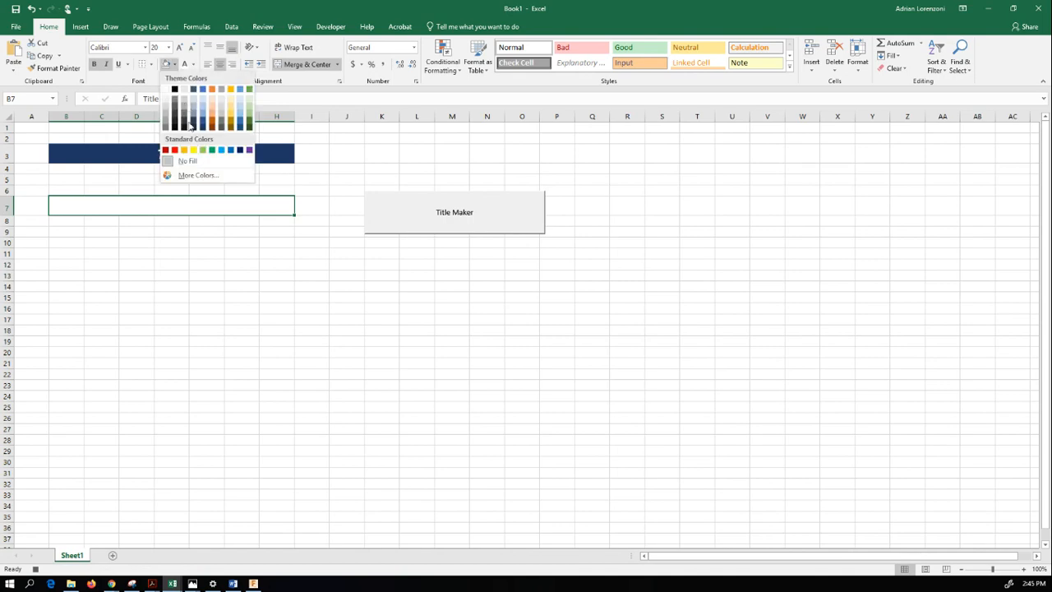
left_click(203, 127)
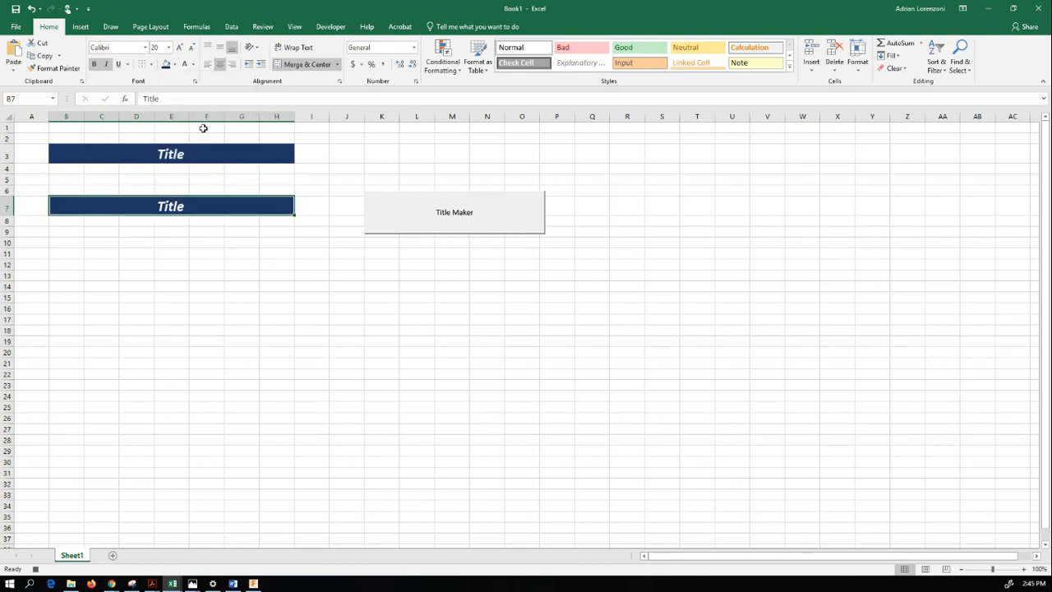
- Stop recording the relative-reference macro
left_click(330, 26)
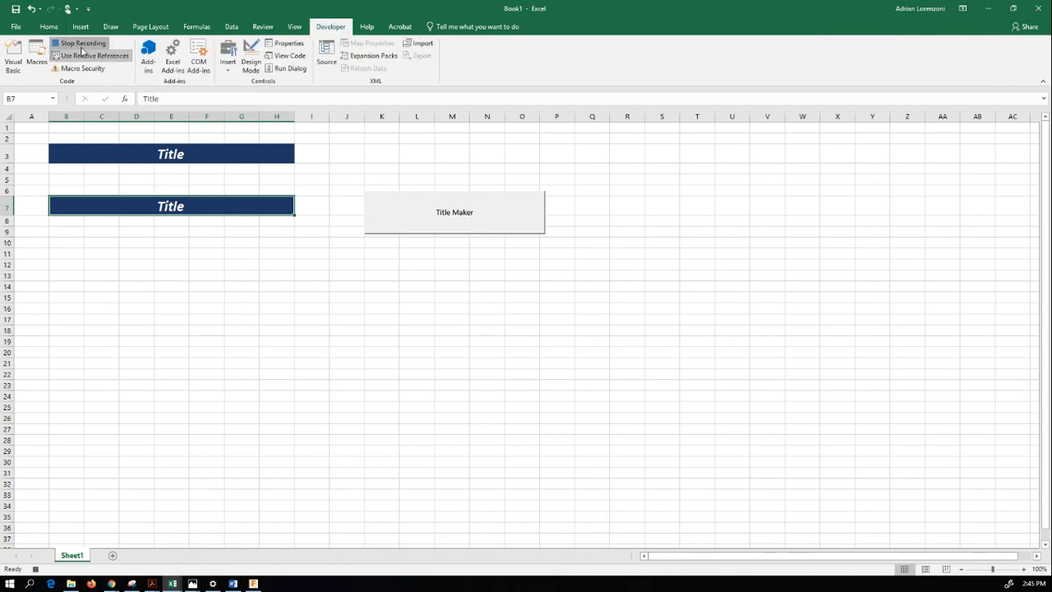
left_click(81, 45)
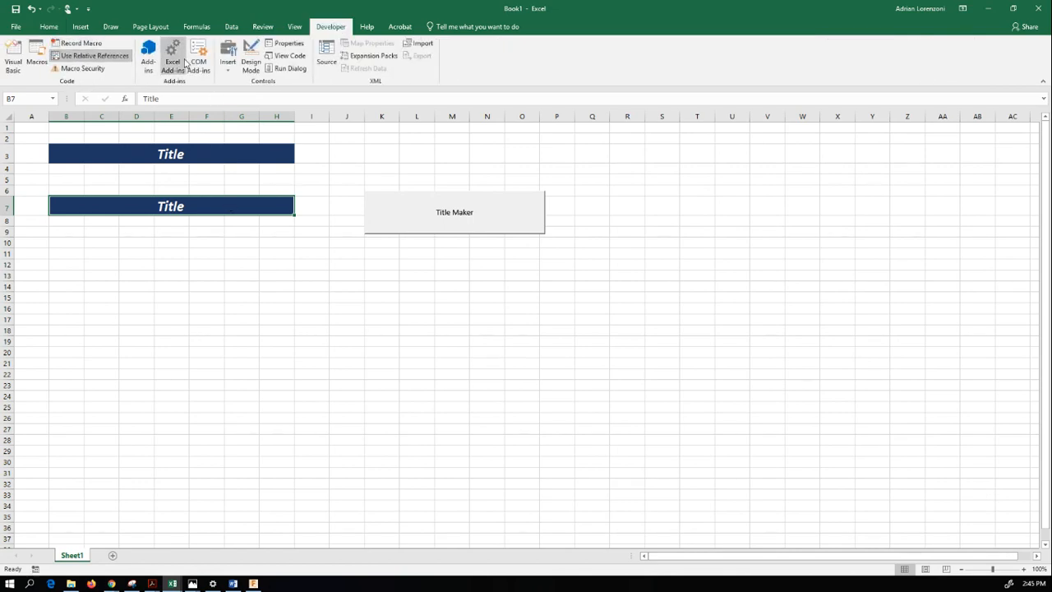
- Add a form-control button below the Title Maker button, around K14:O17, and assign the TitleReference macro to it
left_click(227, 58)
left_click(226, 96)
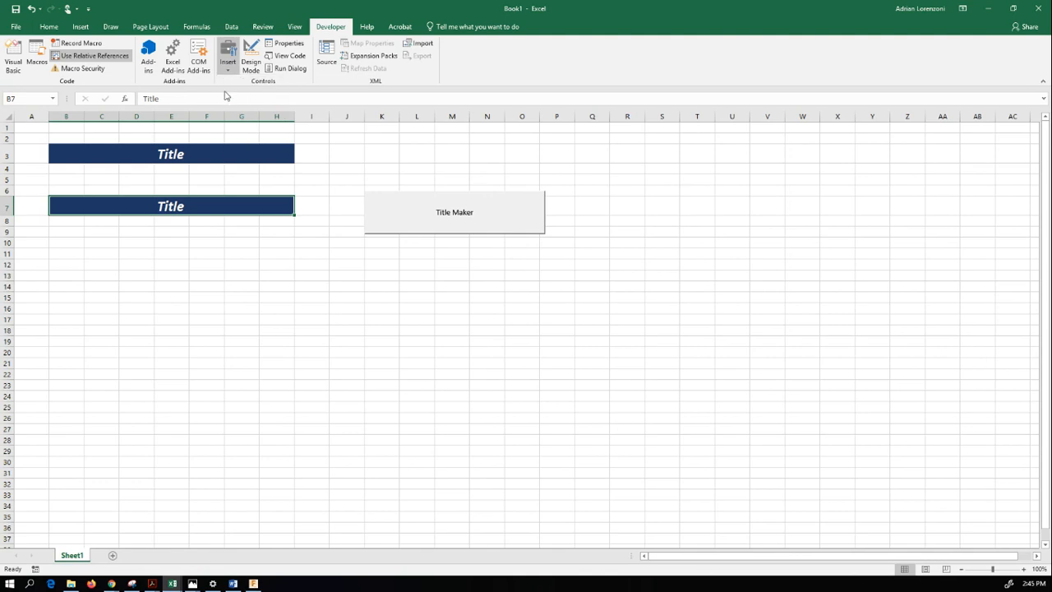
left_click_drag(381, 283, 530, 324)
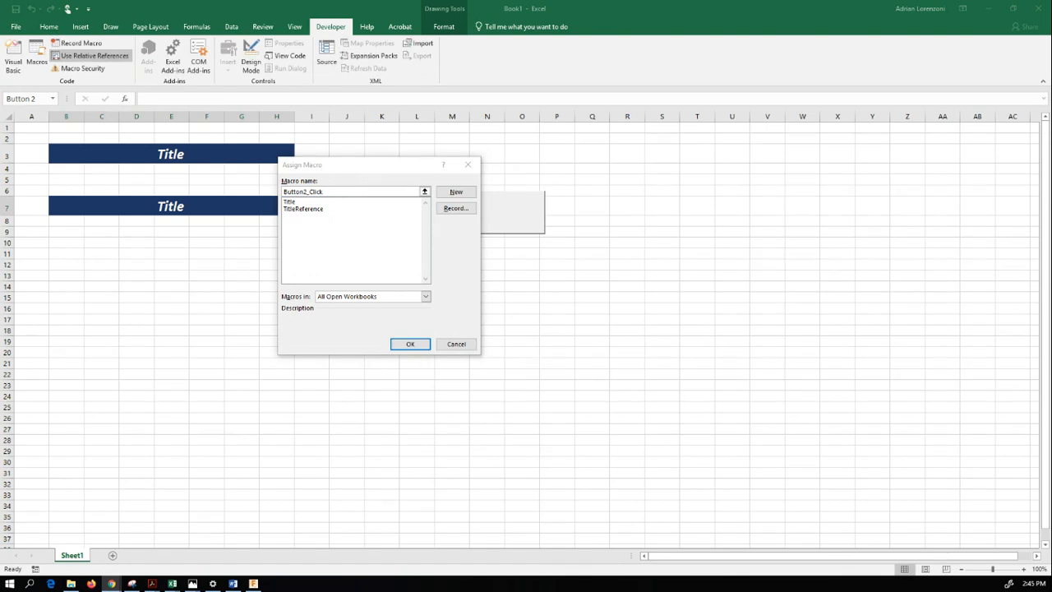
left_click(313, 210)
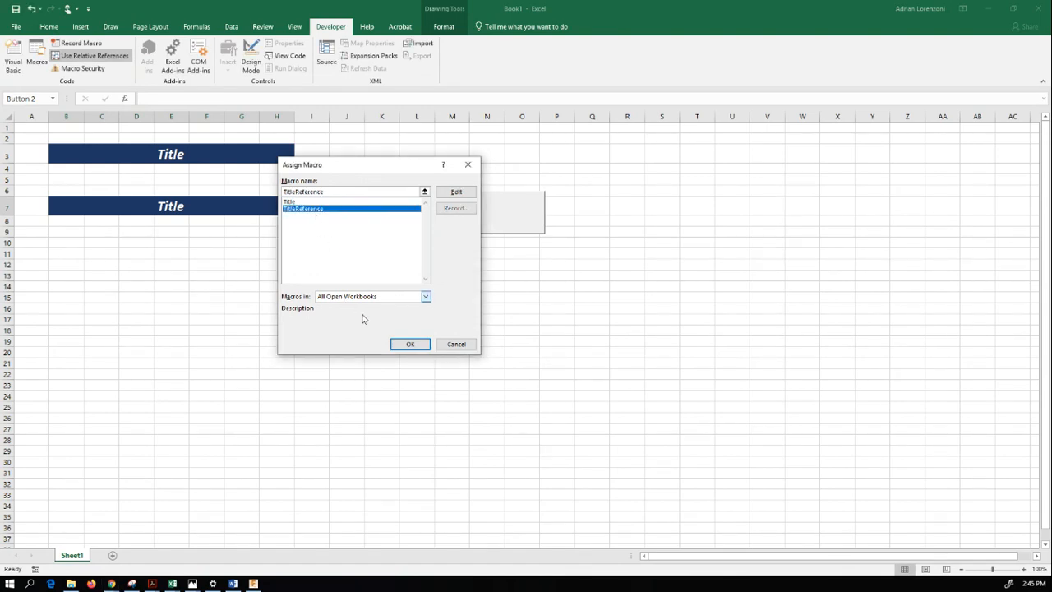
left_click(408, 345)
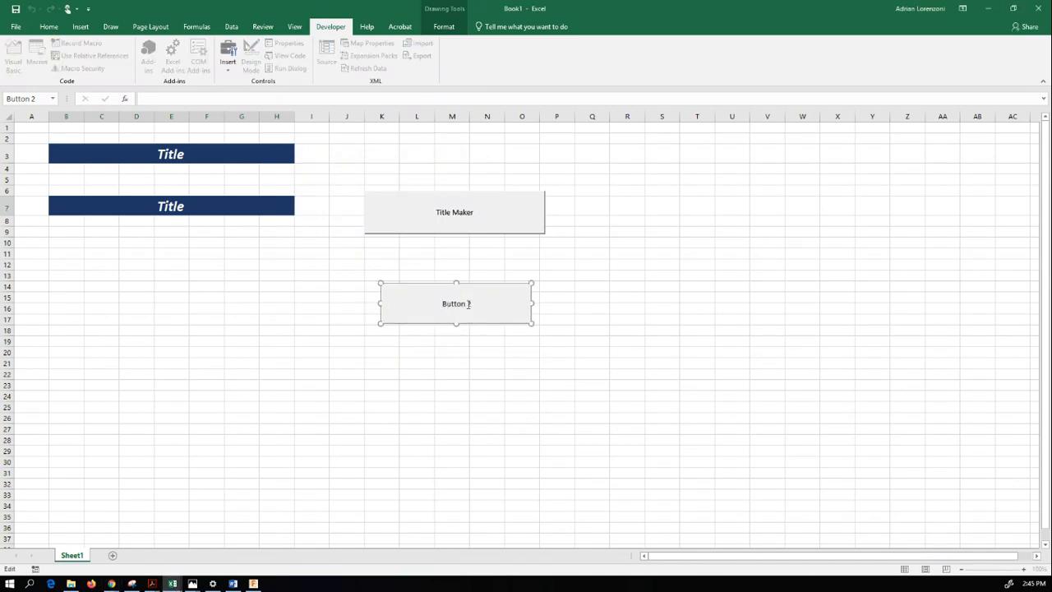
- Relabel the new button as "Better Title Maker" and deselect it
left_click_drag(444, 303, 490, 303)
type("Better Title Maker")
key("Return")
left_click(127, 308)
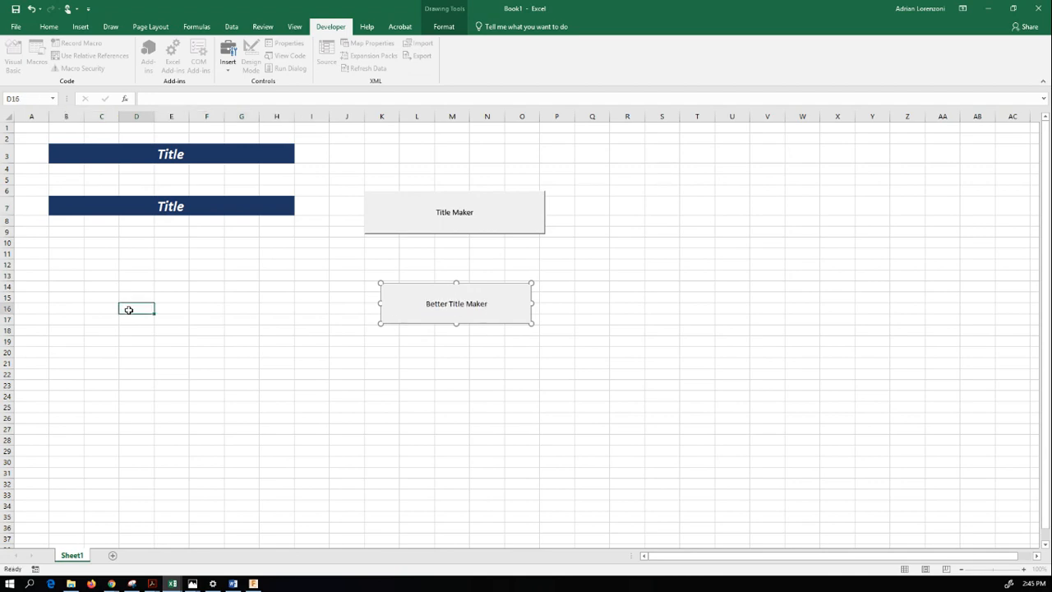
- Enter the teacher's name in cell K28 and run the Better Title Maker button's macro on that cell
left_click(374, 439)
type("Mr. Lorenzoni")
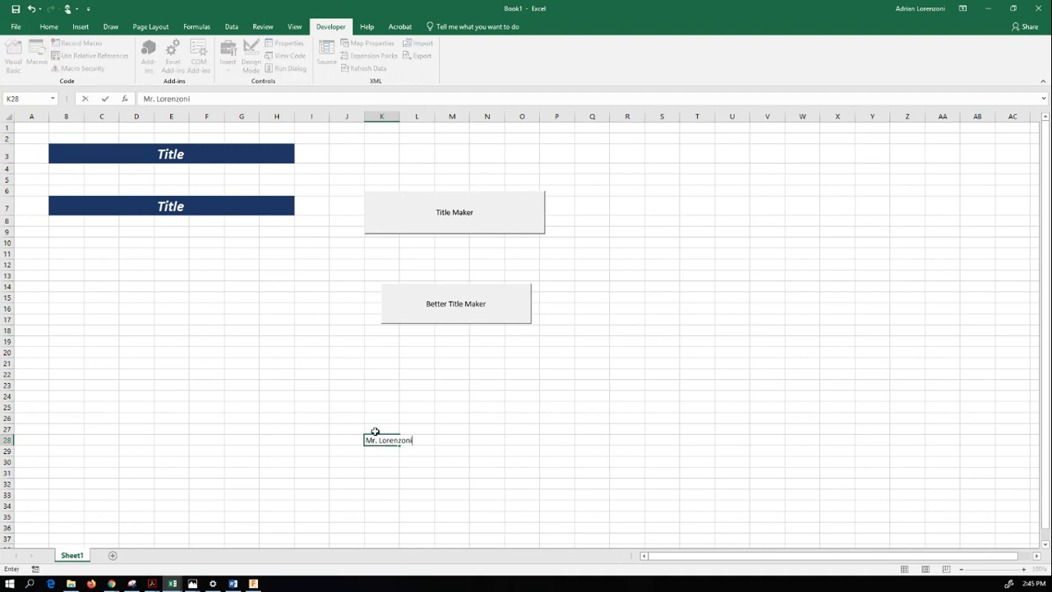
left_click(375, 430)
left_click(376, 437)
left_click(451, 304)
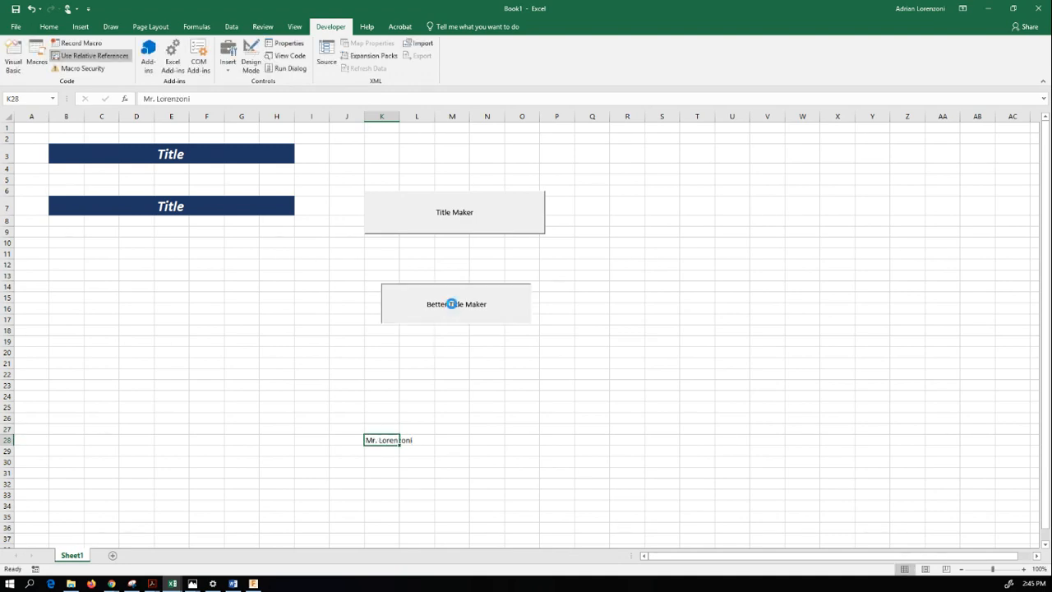